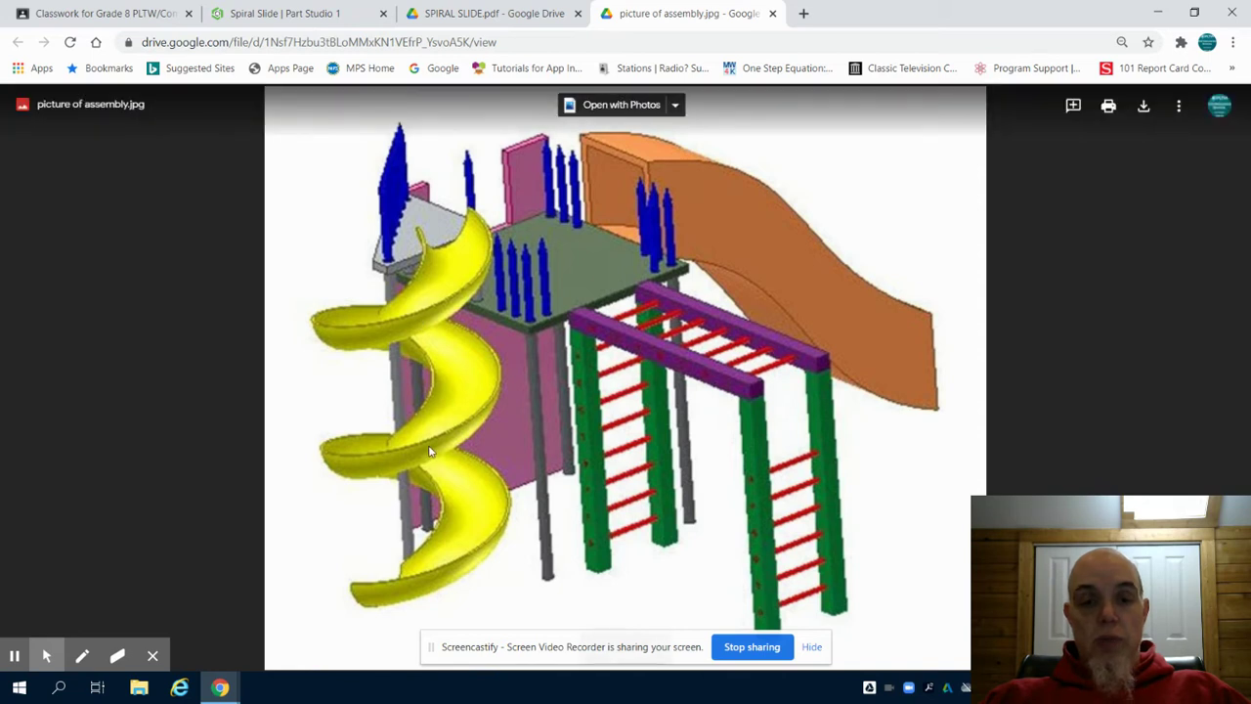
Step: Review the SPIRAL SLIDE.pdf drawing, then return to the Spiral Slide Part Studio
click(467, 17)
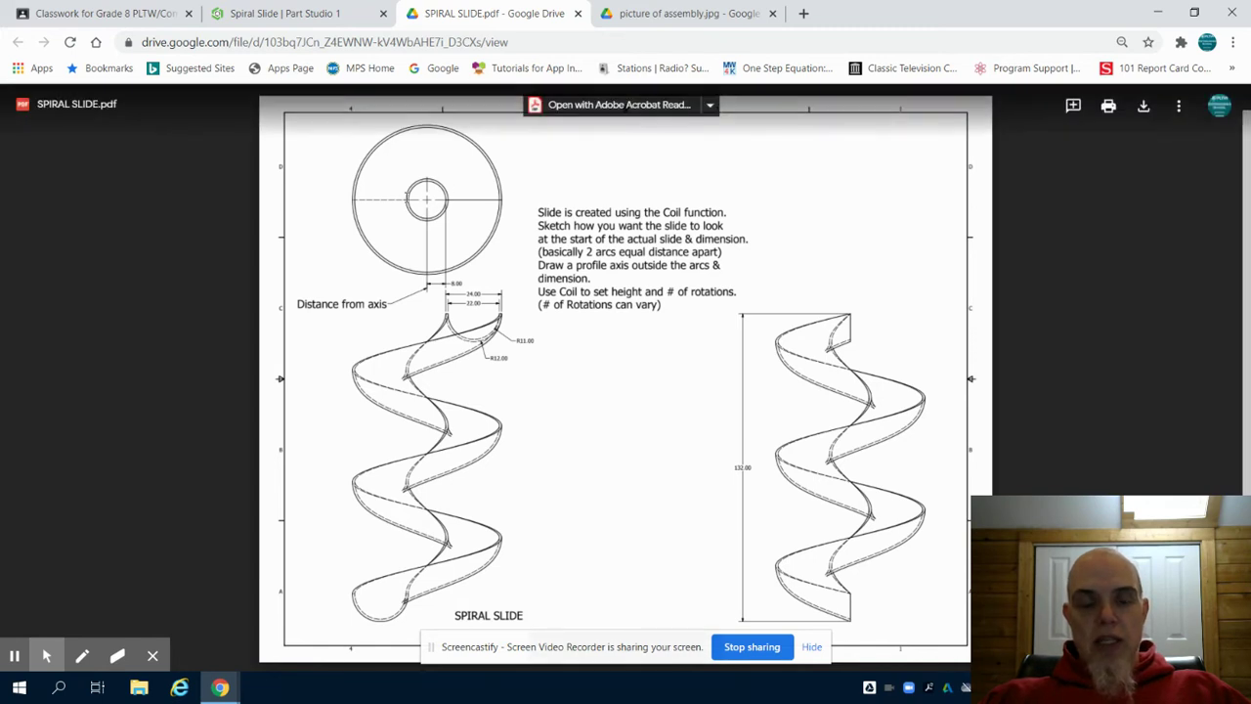
click(305, 16)
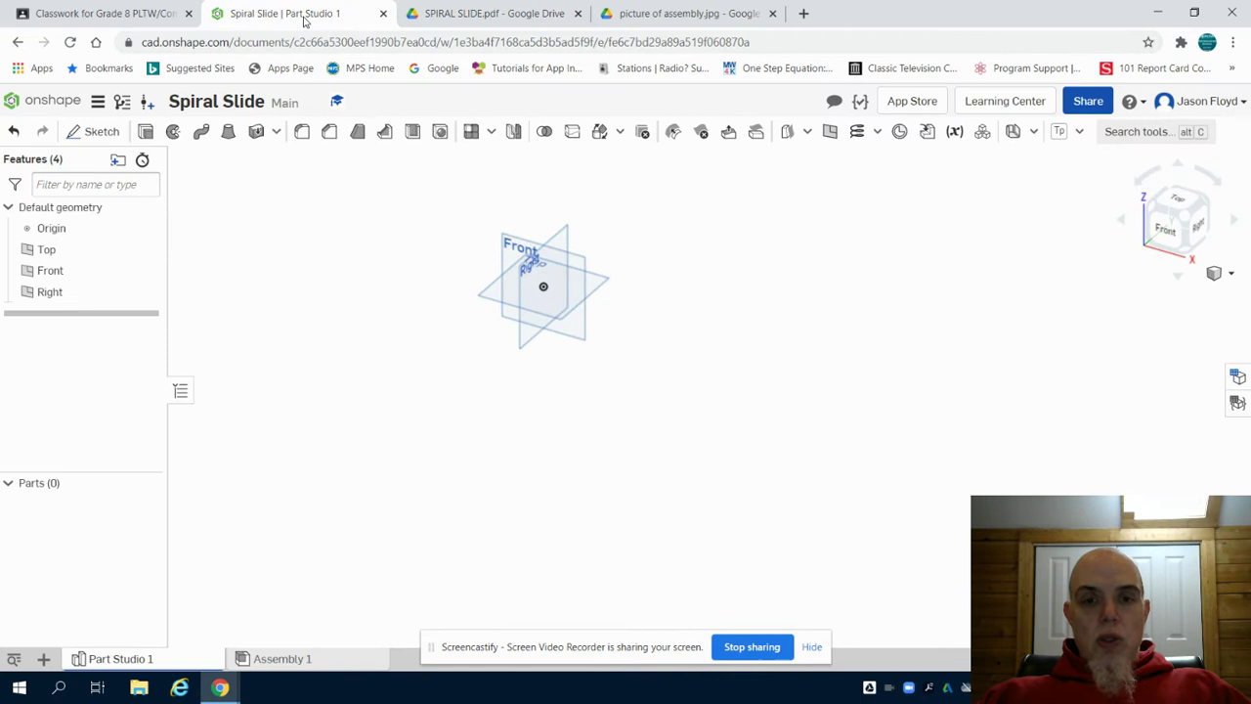
Step: On the Top plane, sketch an origin-centred circle dimensioned to 16 diameter and finish Sketch 1
click(1183, 215)
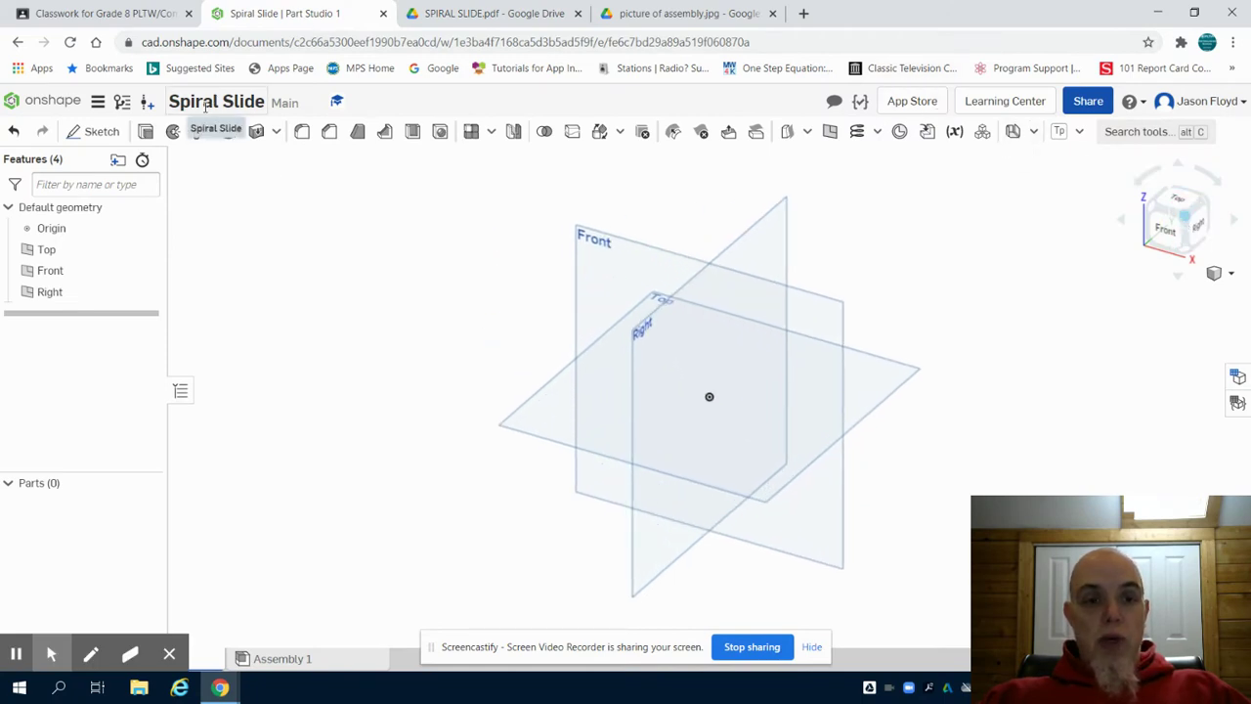
click(108, 134)
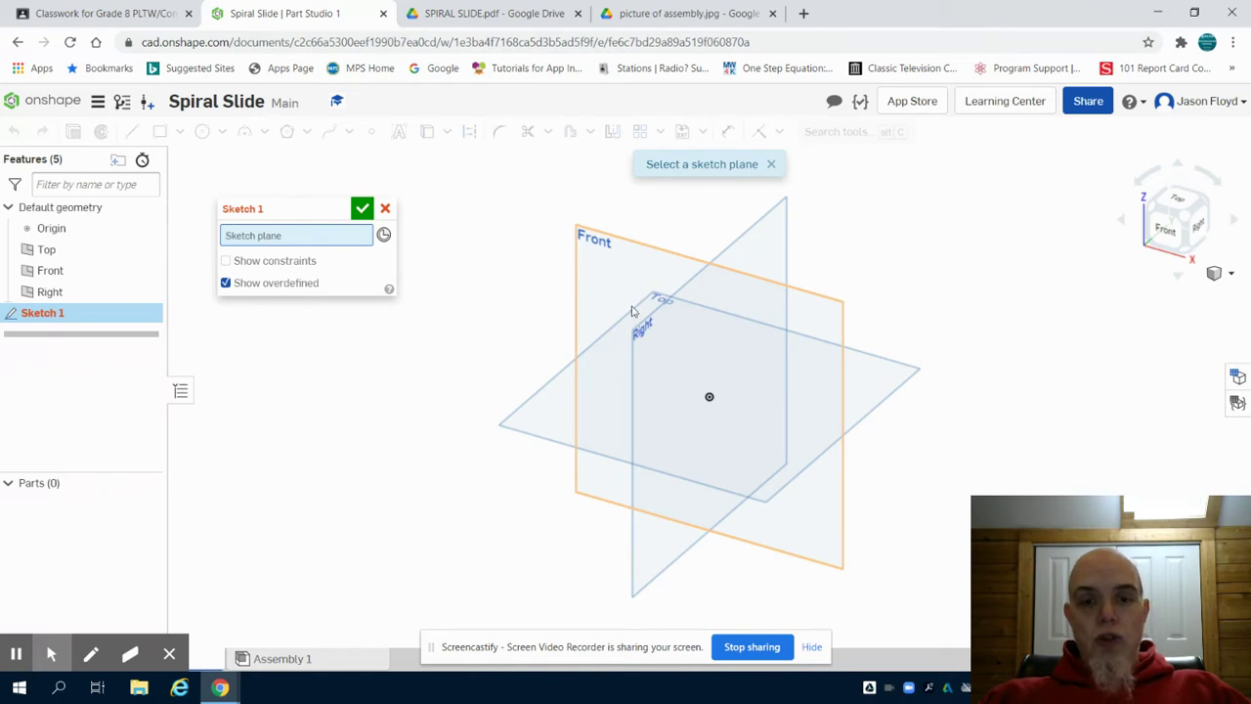
click(589, 407)
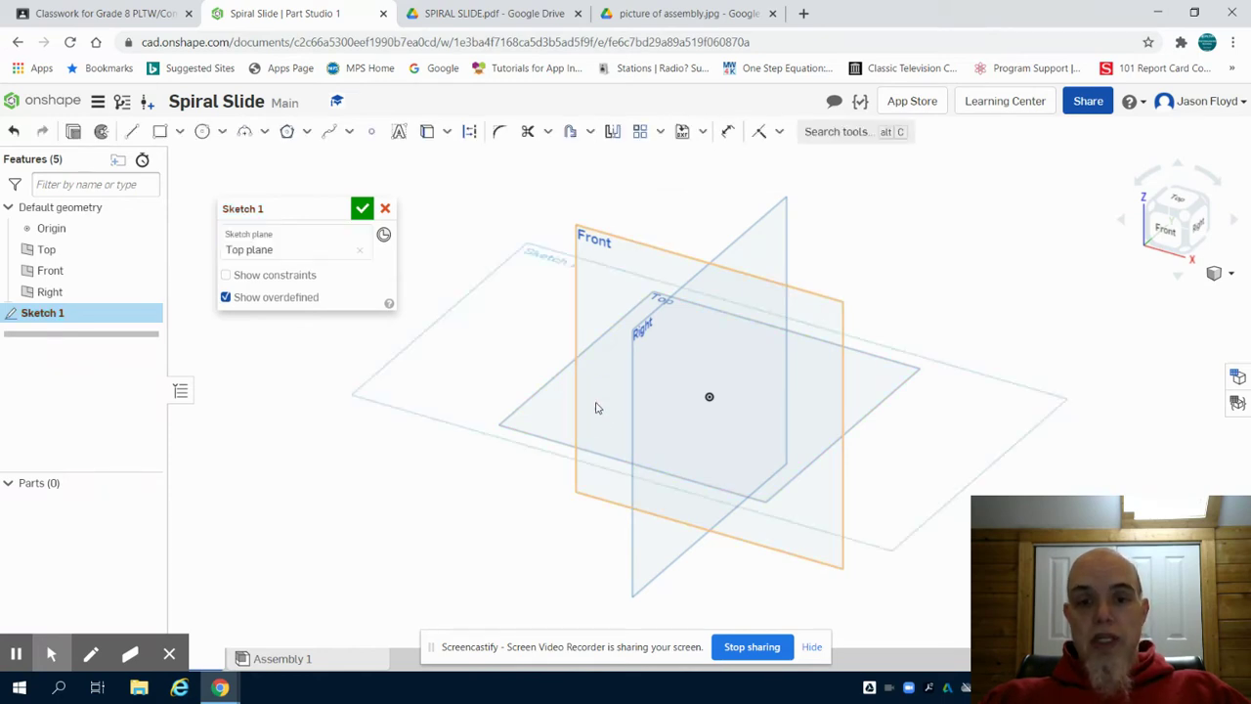
click(1181, 202)
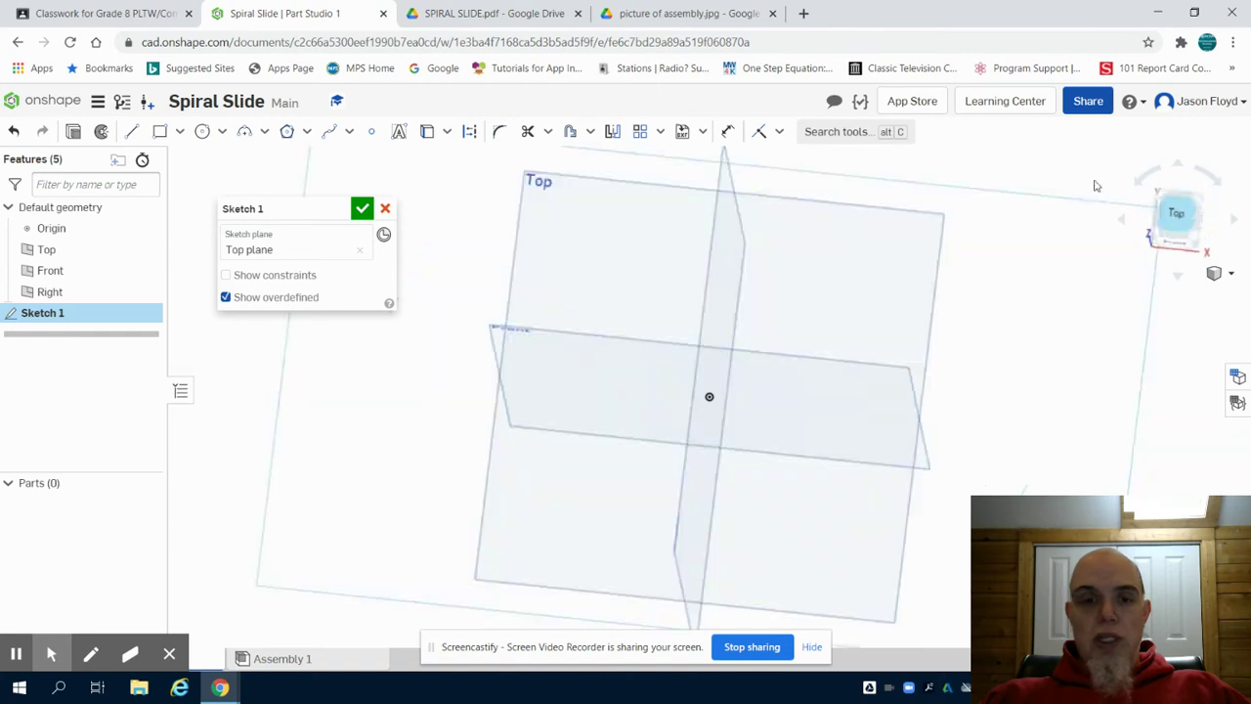
click(205, 136)
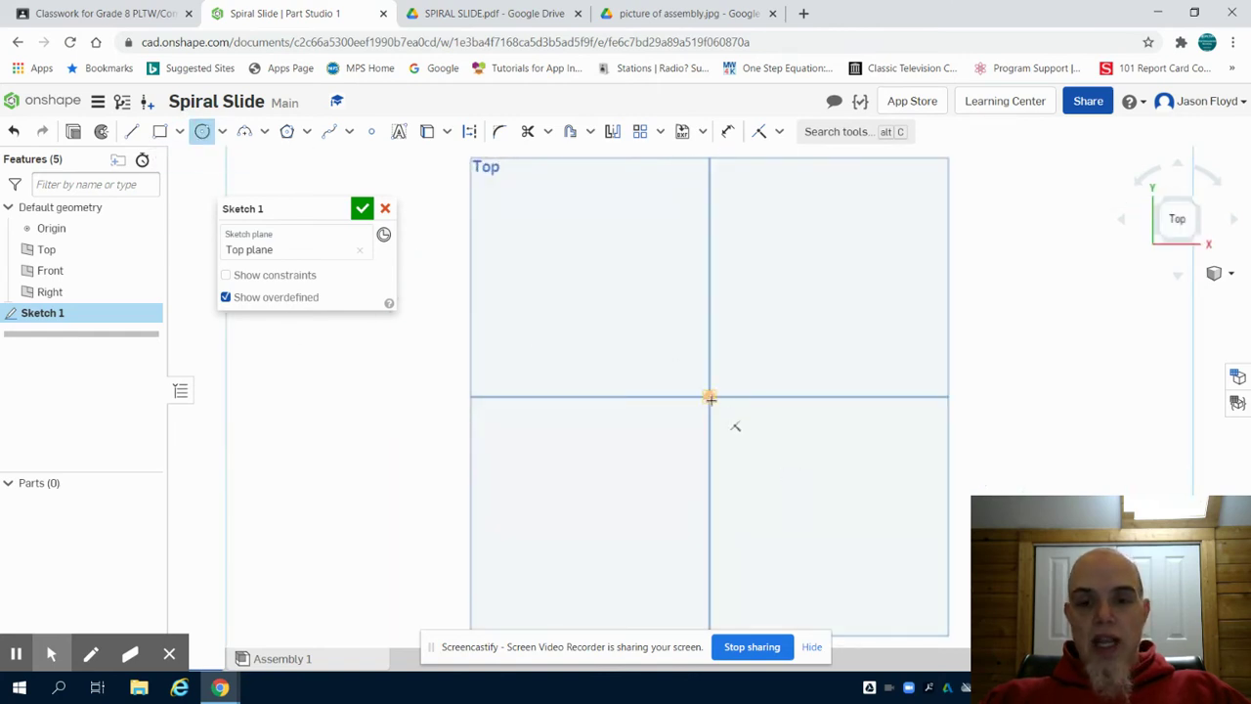
click(710, 397)
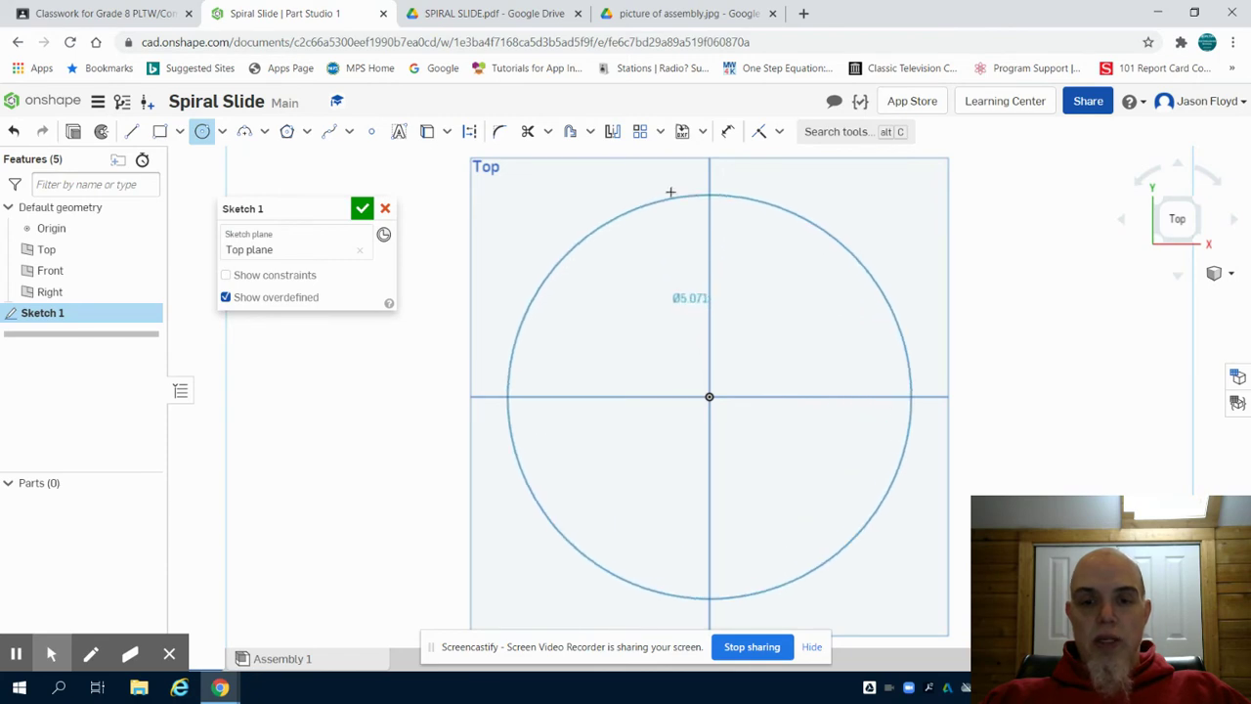
click(670, 191)
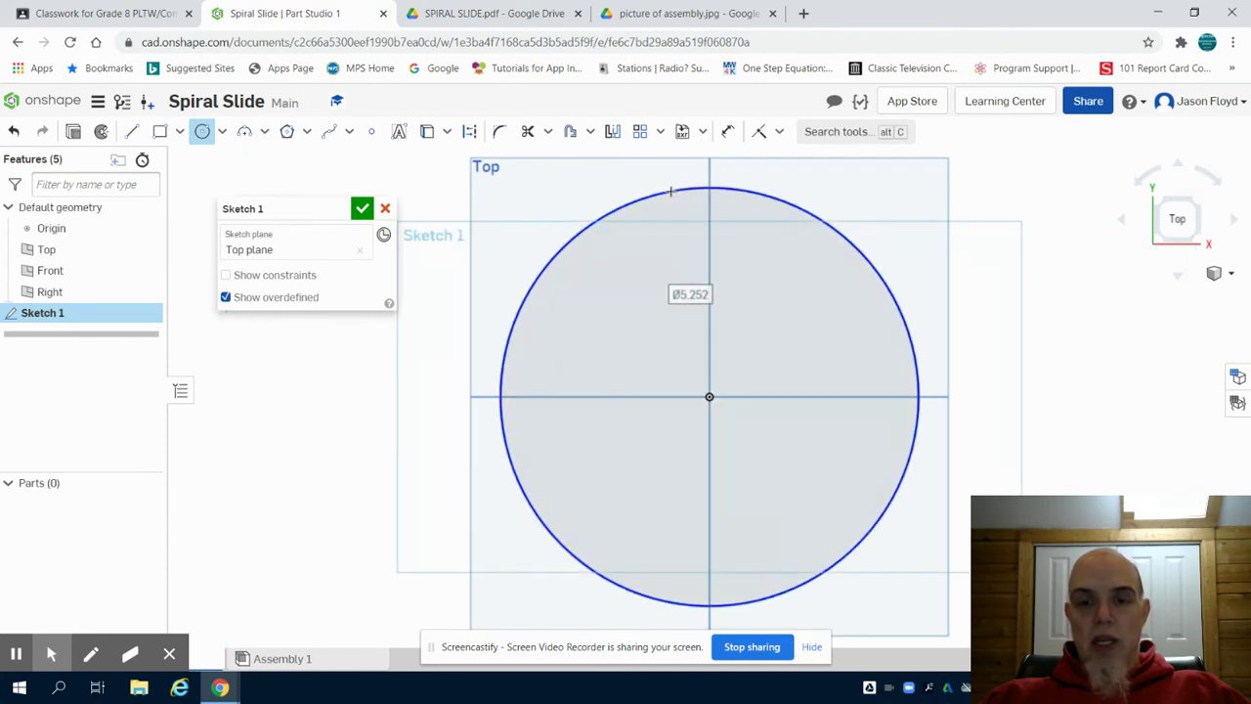
text(10)
key(Return)
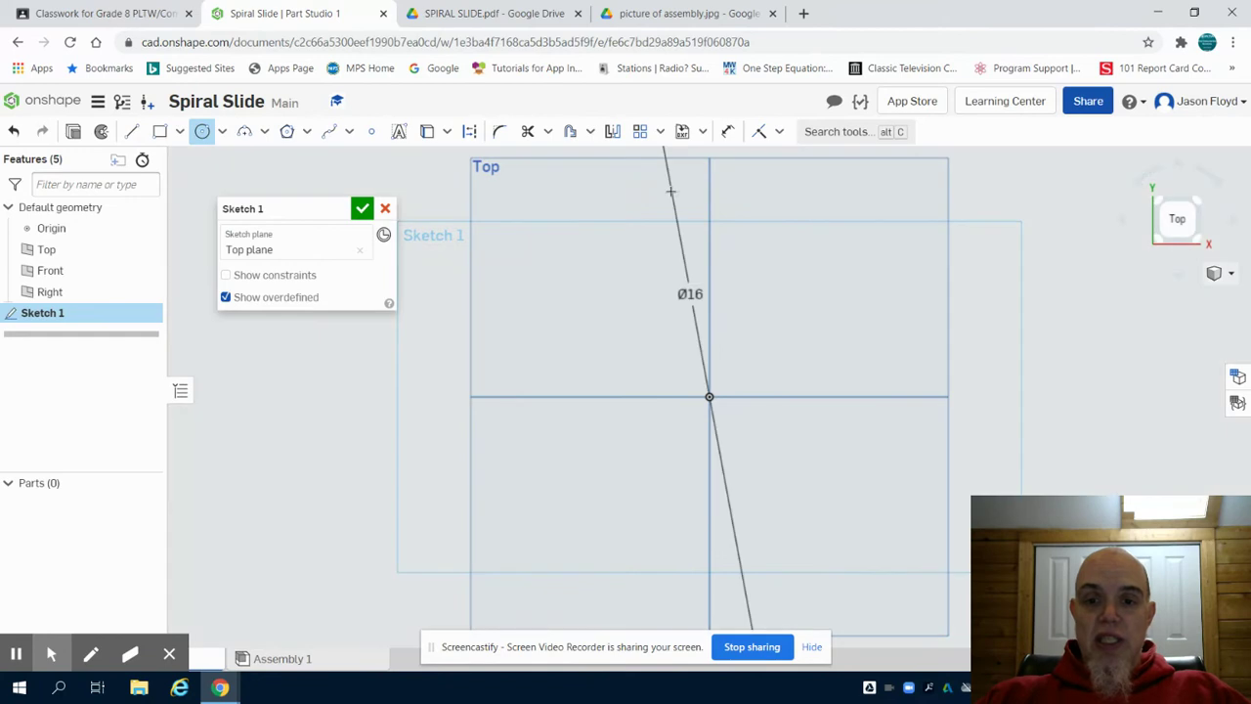
click(1177, 219)
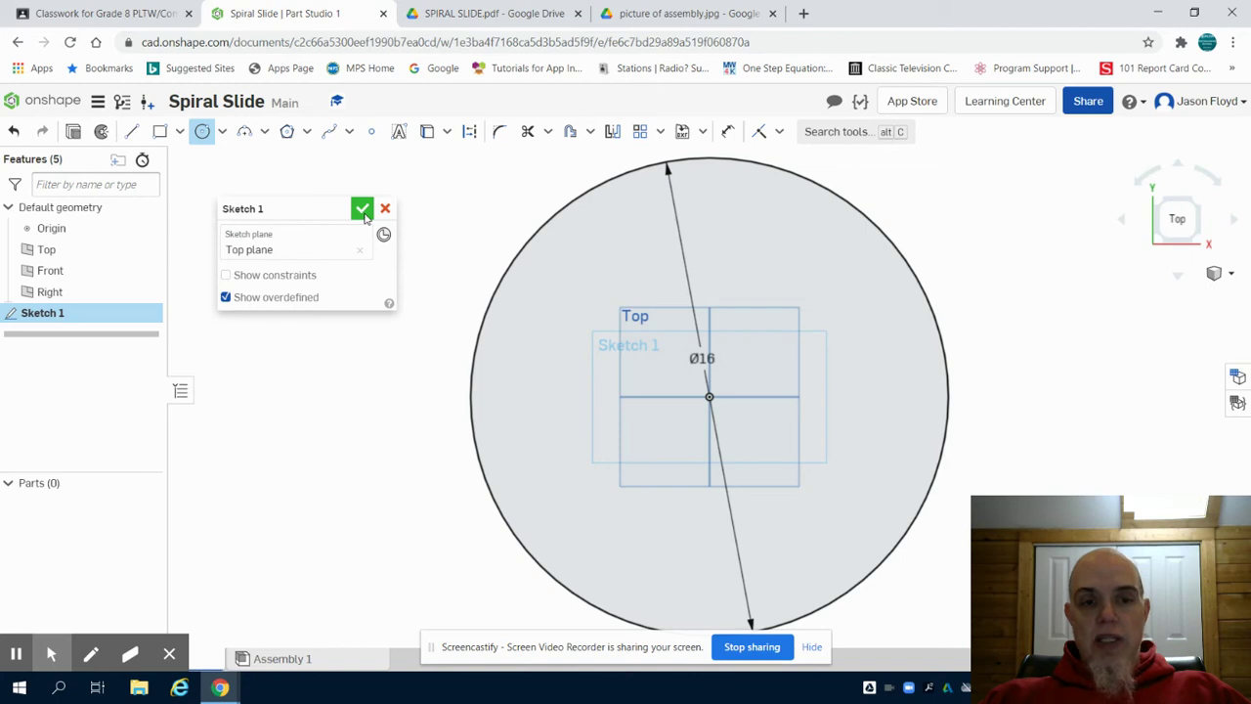
click(362, 209)
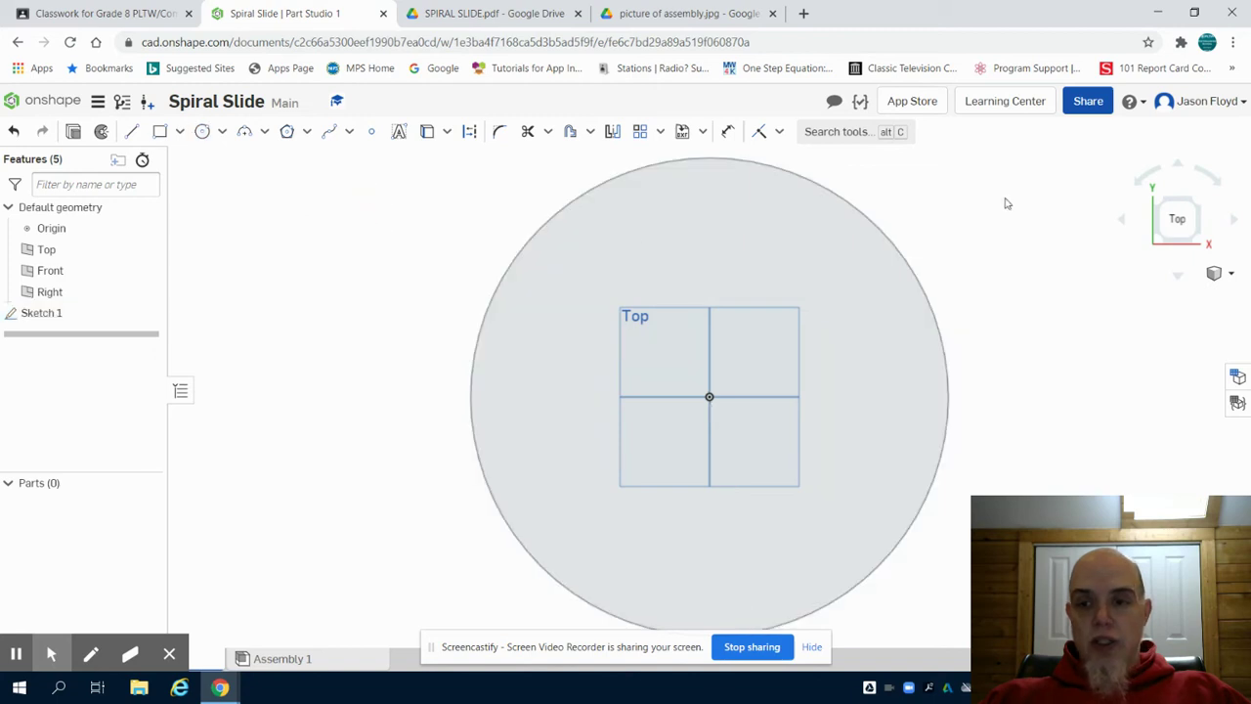
Step: Start Sketch 2 on the Front plane, viewed face-on
click(1167, 239)
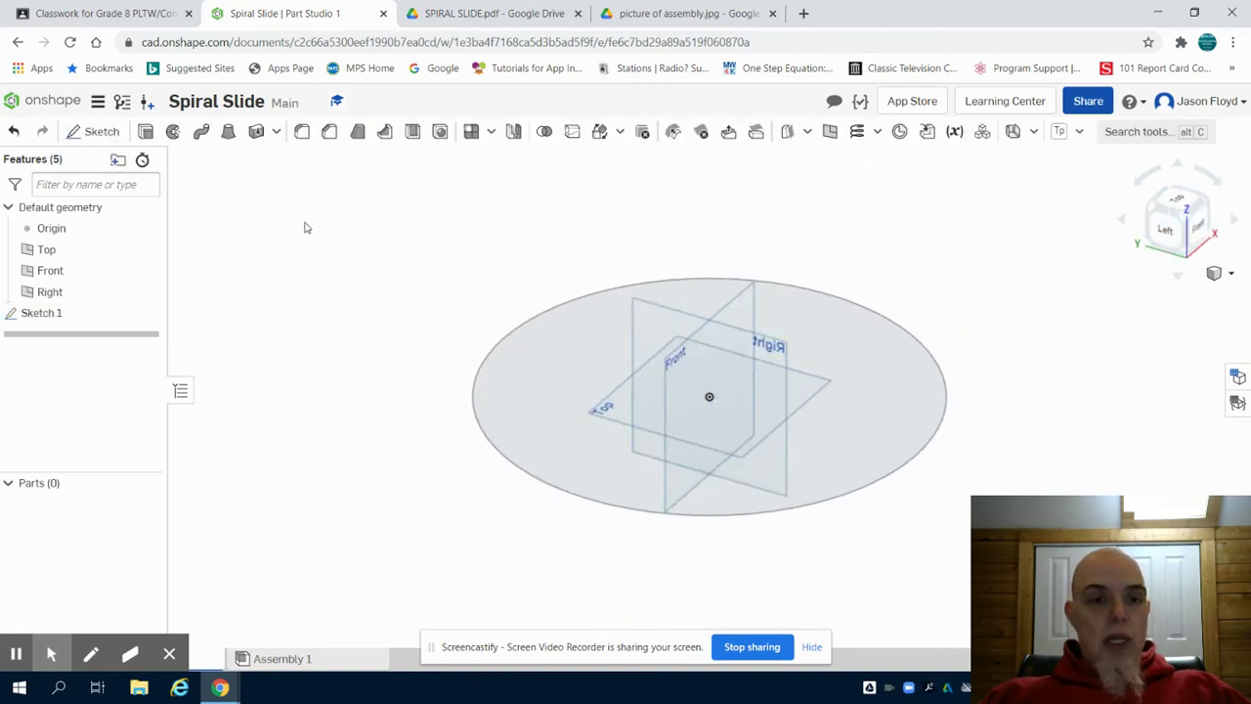
click(98, 131)
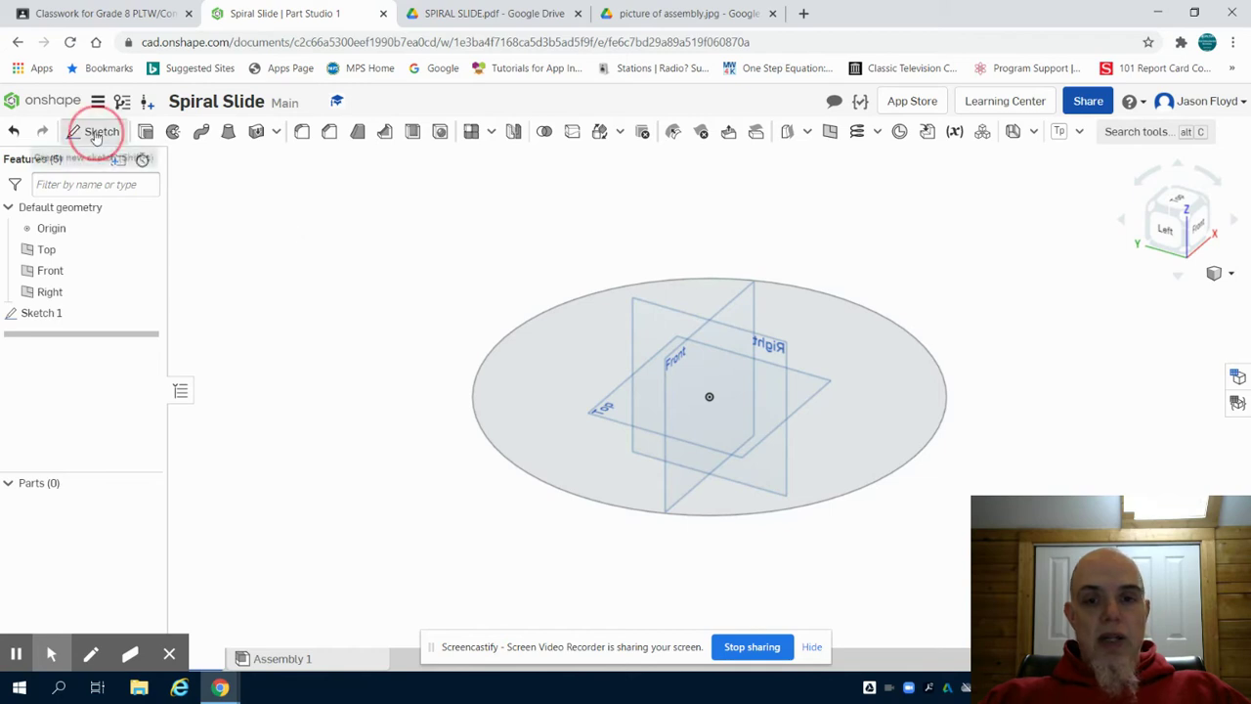
click(82, 281)
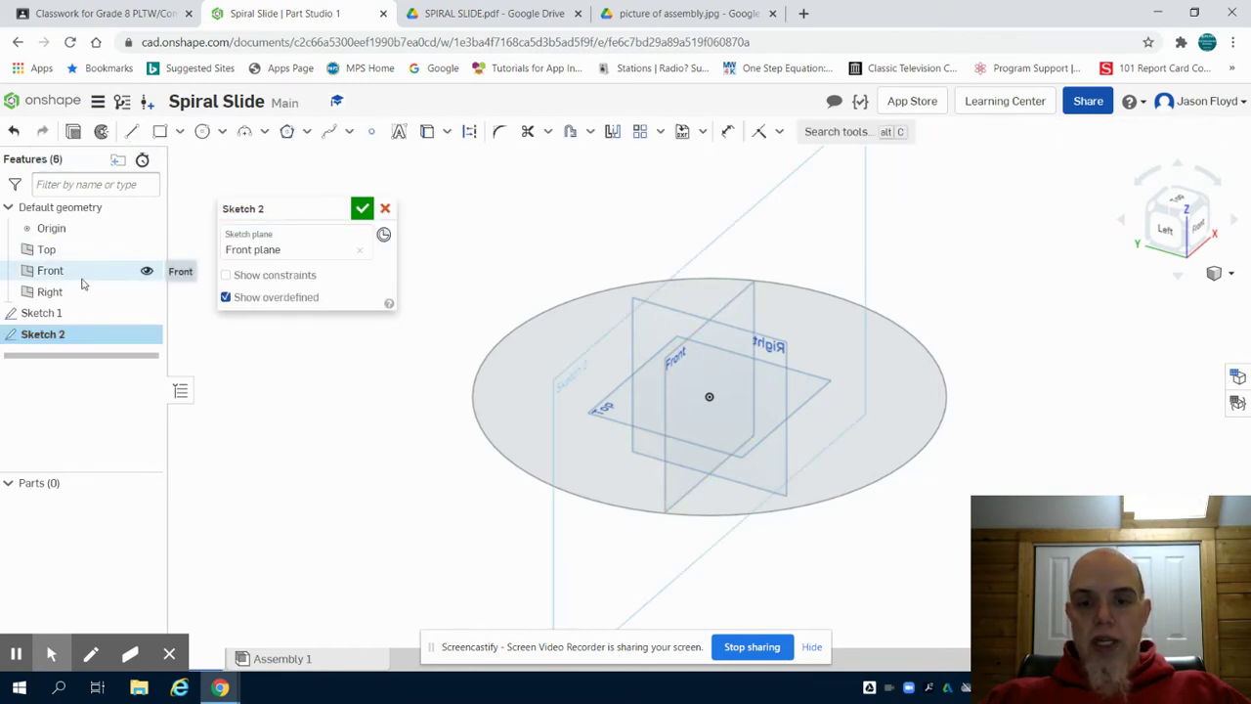
click(1200, 227)
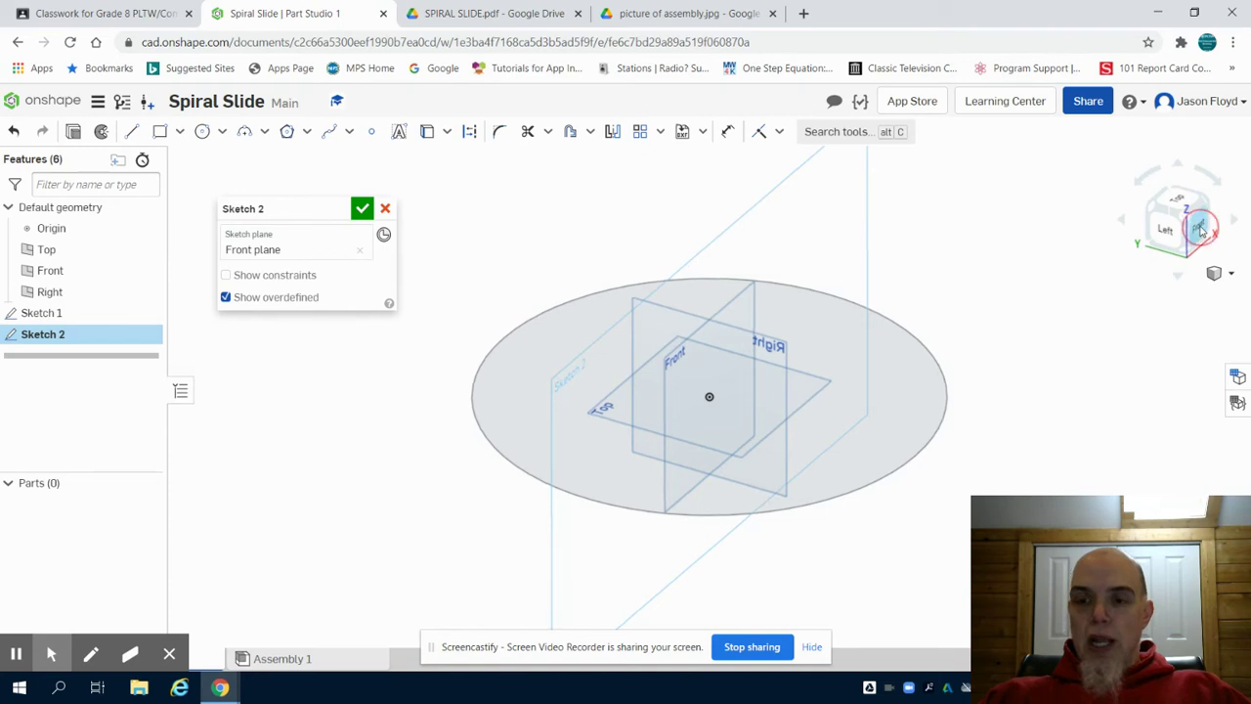
scroll(1098, 307, down, 5)
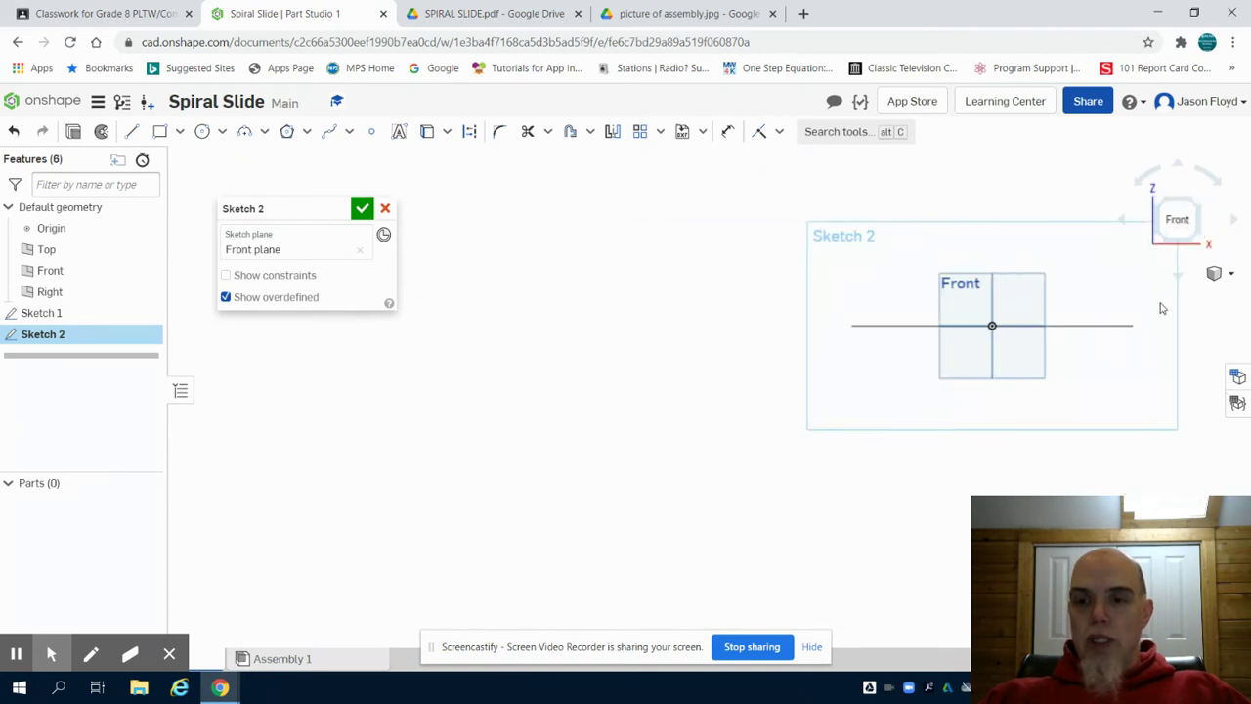
scroll(1173, 307, up, 3)
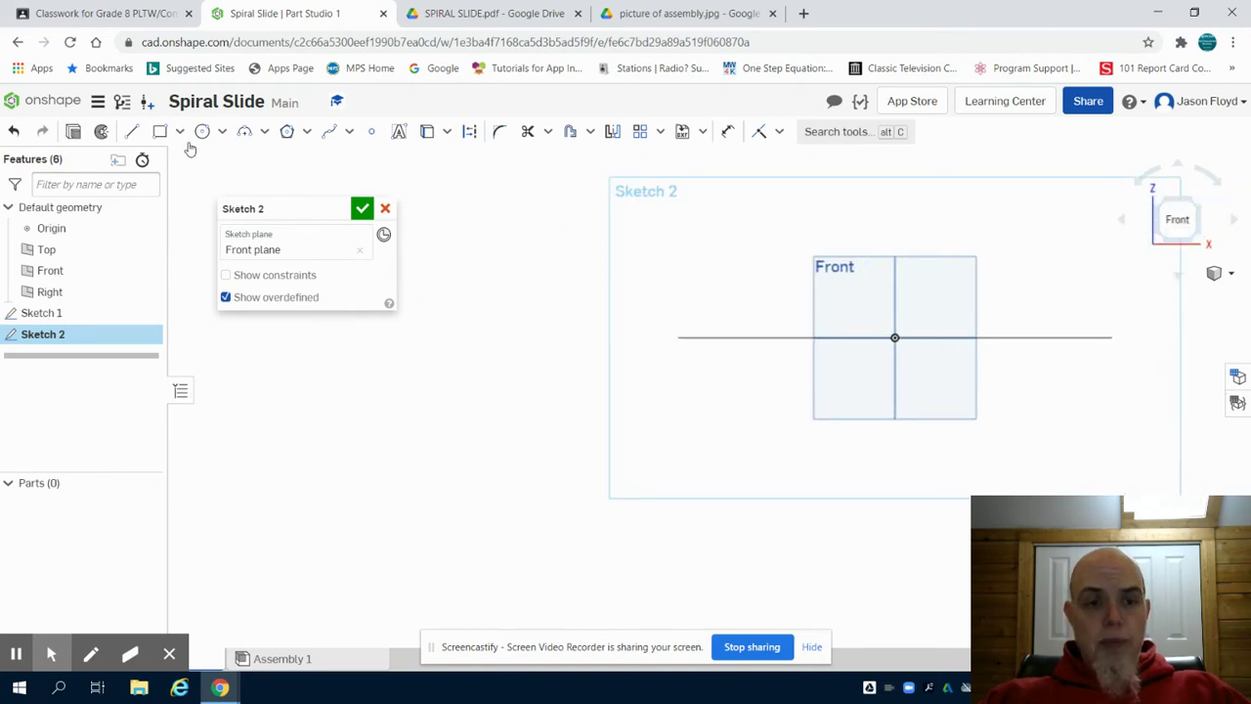
Step: Draw a short horizontal line to the right of the origin
click(132, 131)
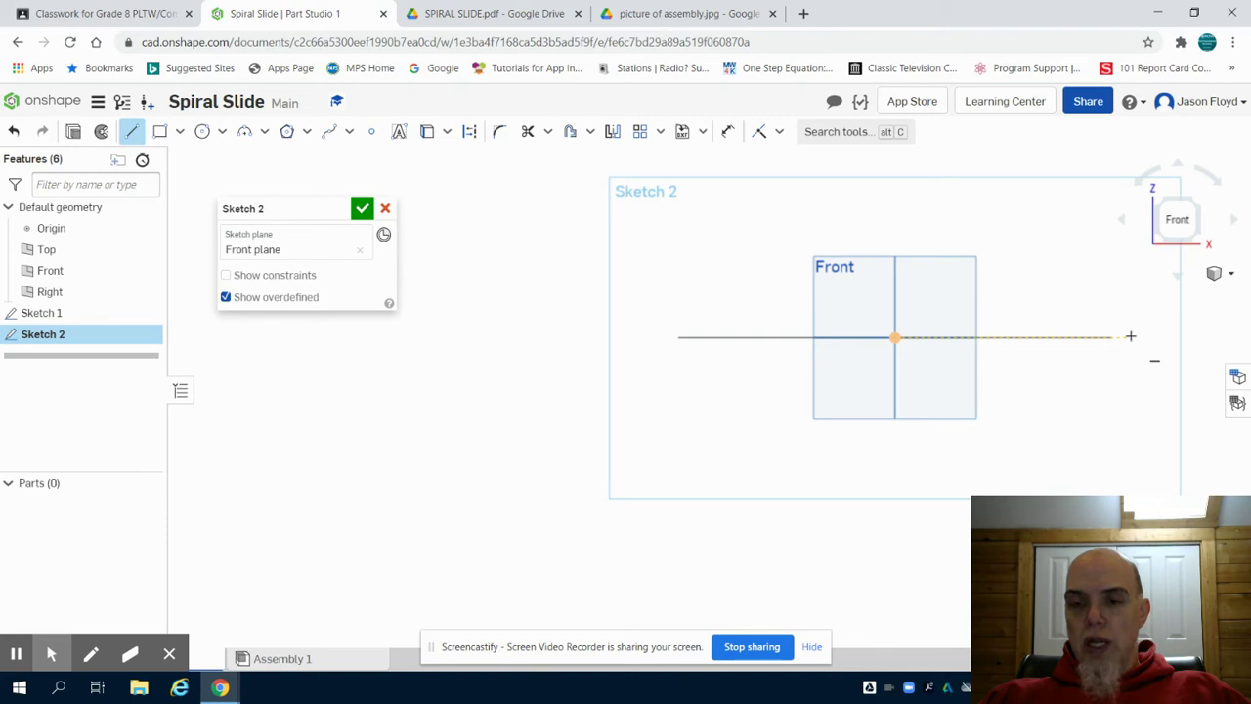
click(1131, 336)
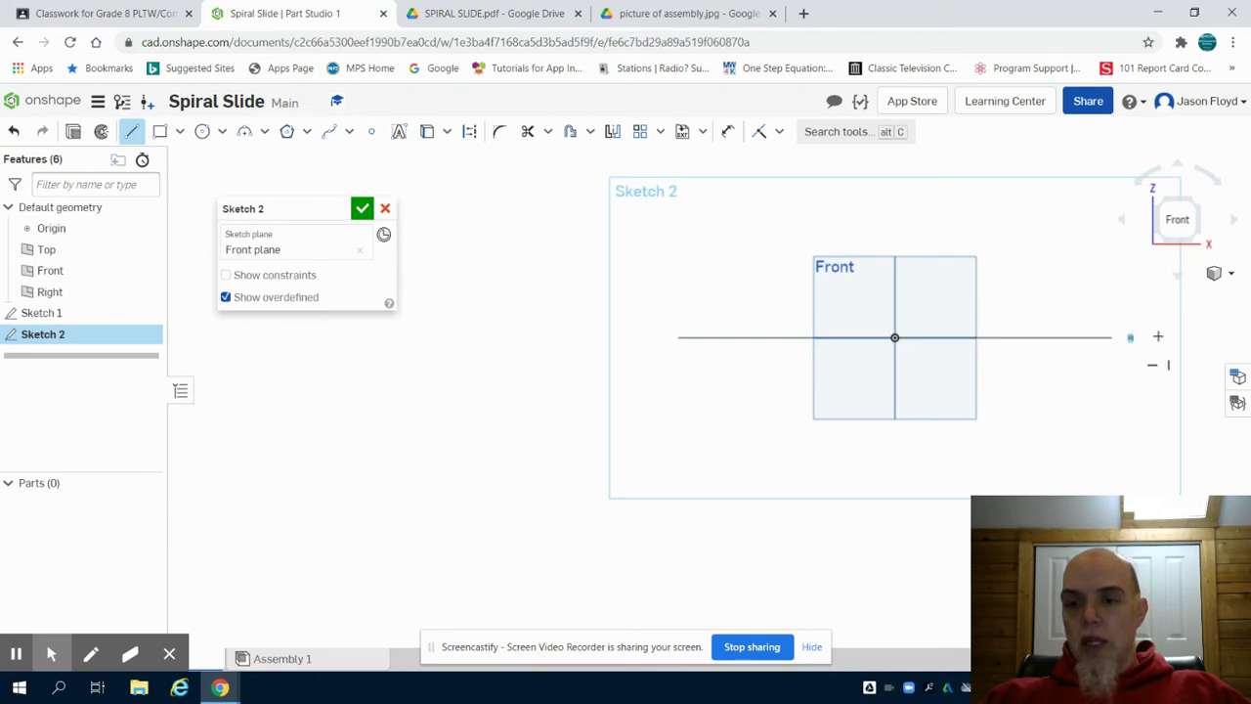
click(1168, 336)
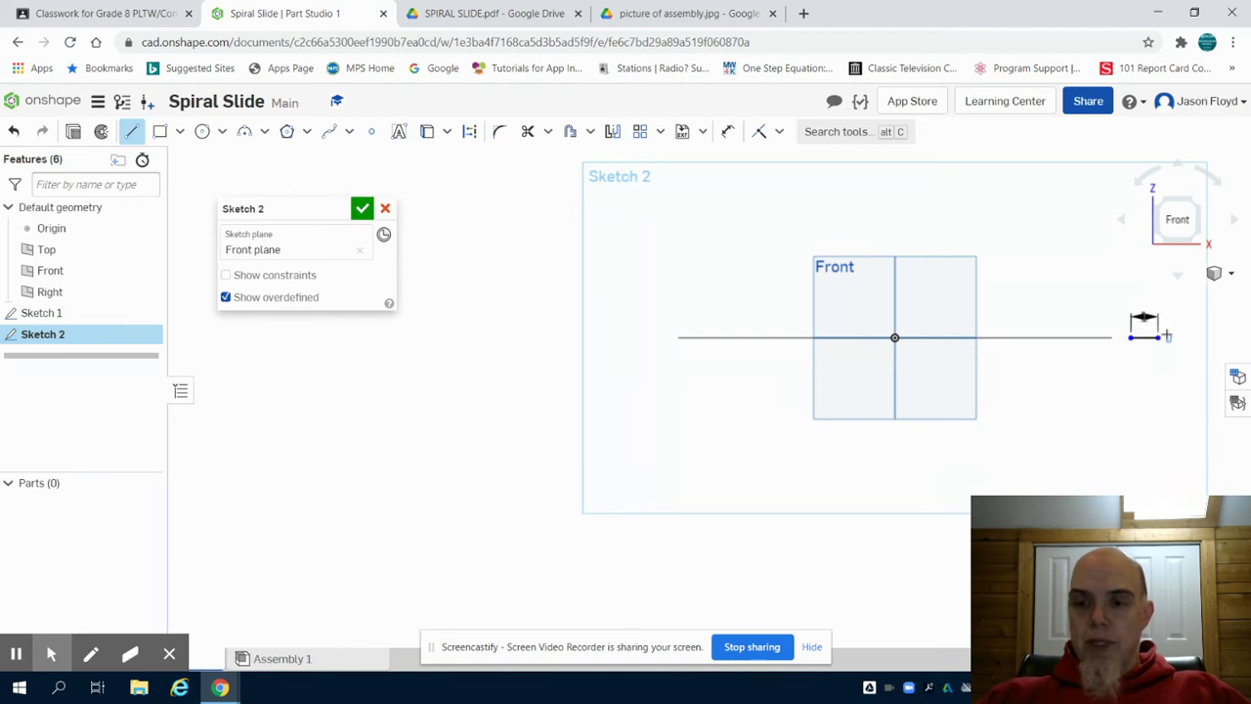
right_click(1058, 276)
click(1083, 286)
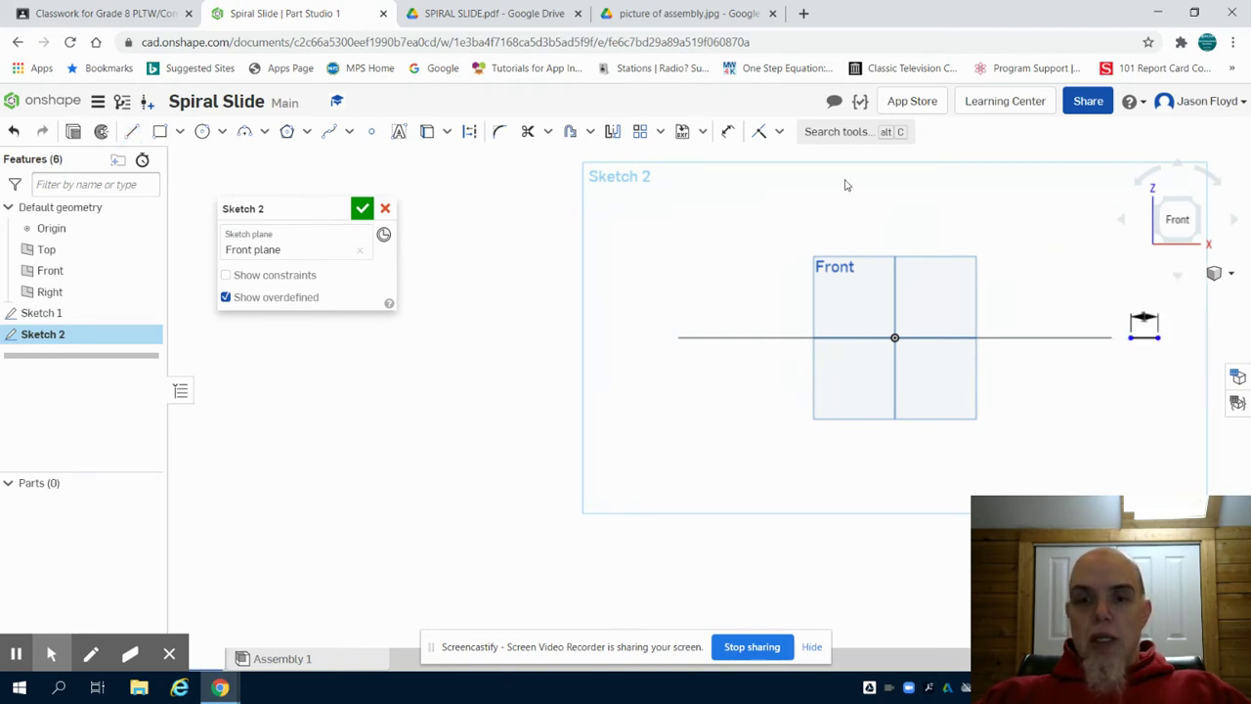
Step: Dimension the line's left end 8 from the vertical centre axis
click(728, 131)
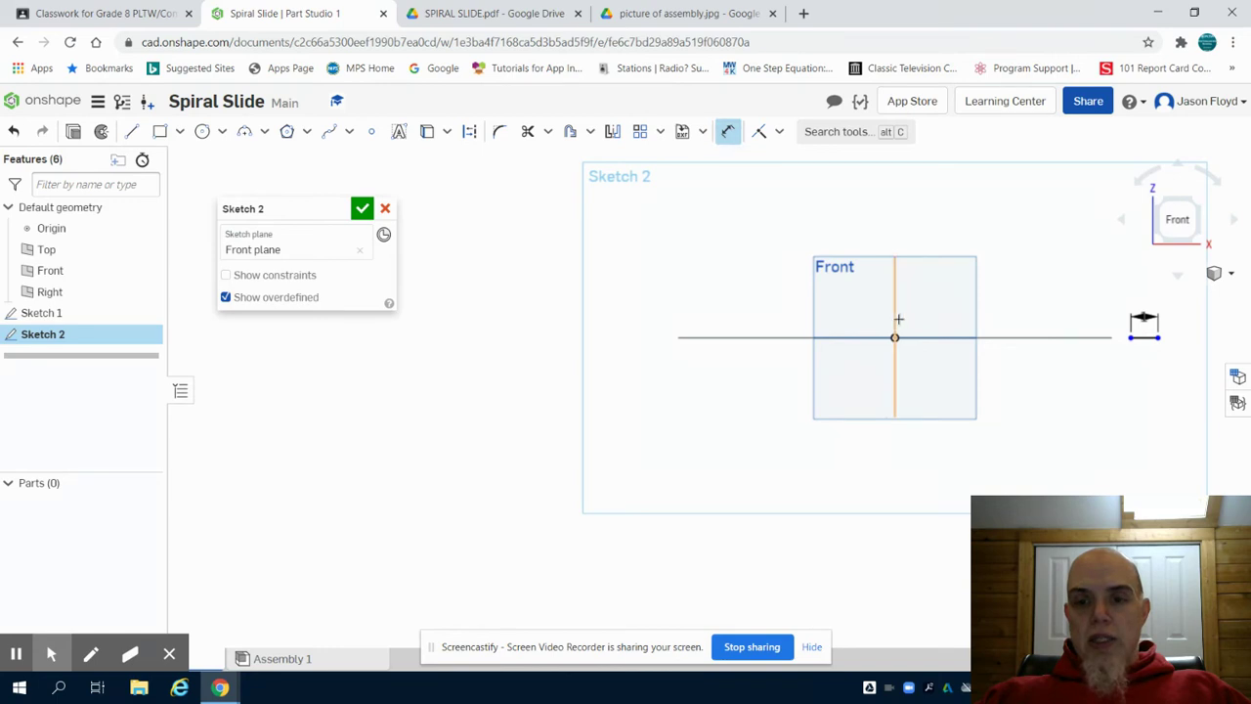
click(898, 330)
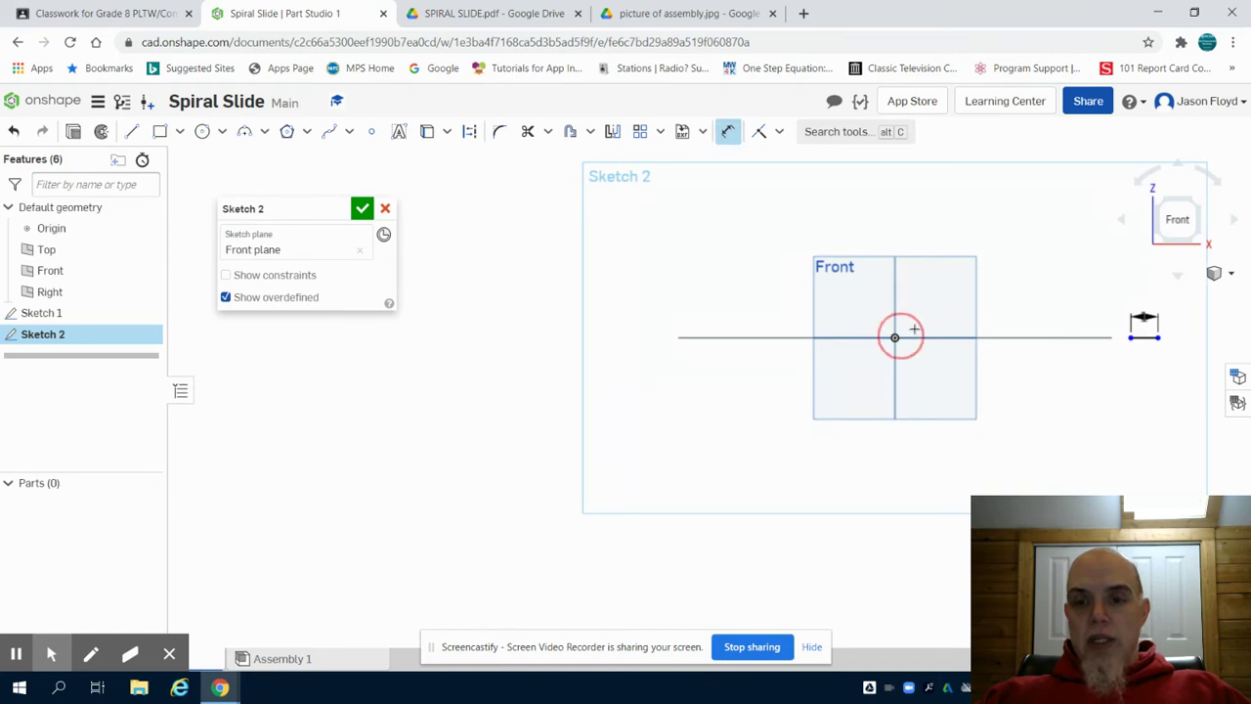
click(1129, 335)
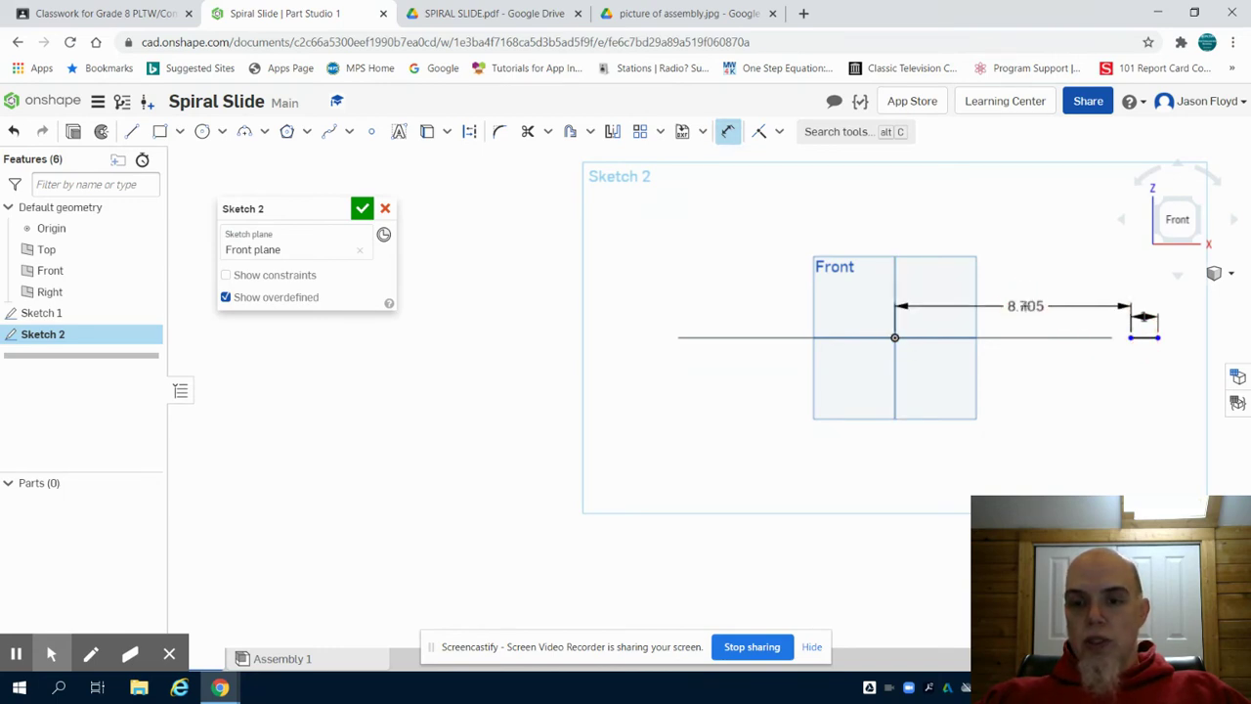
click(1025, 306)
text(8)
key(Return)
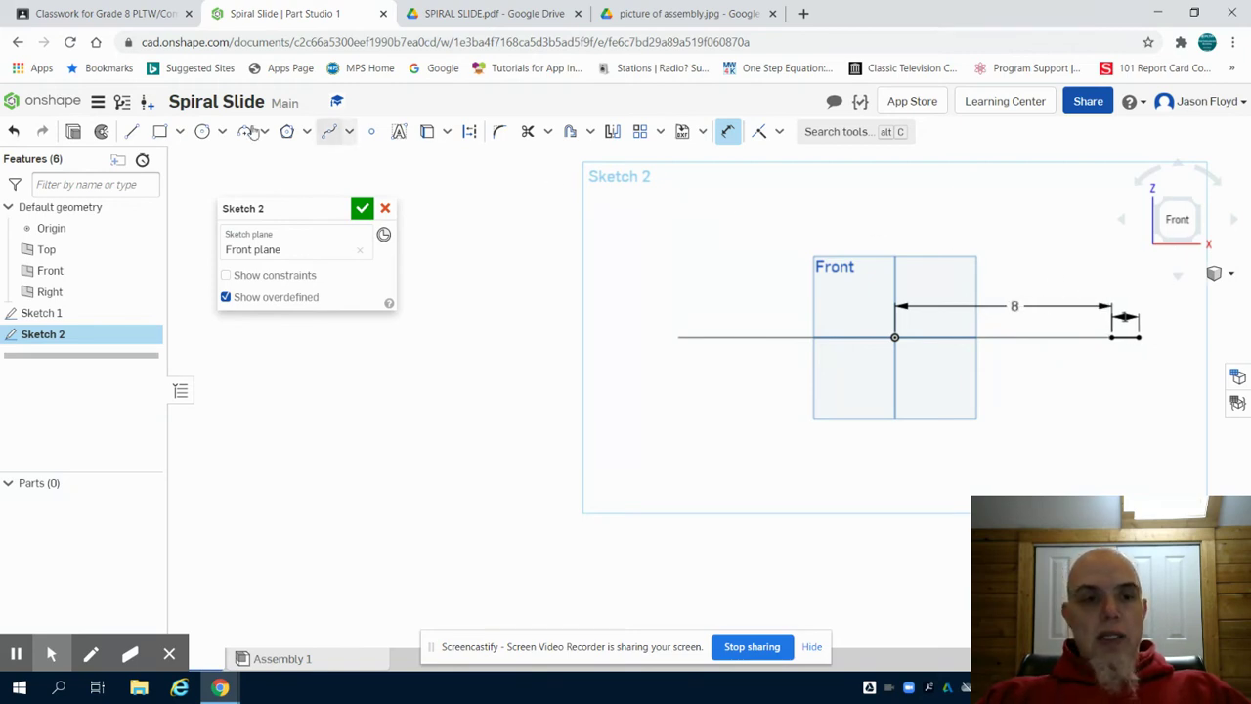
click(132, 131)
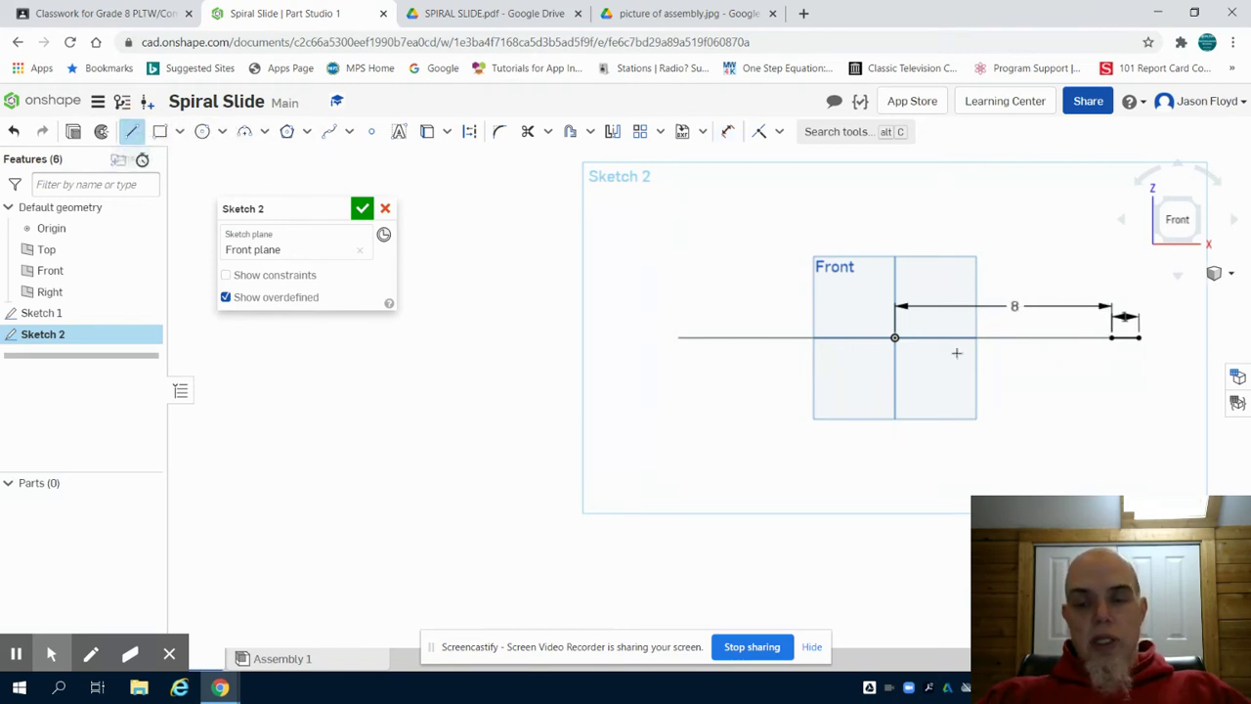
Step: Draw a second short line further right and dimension the gap between the lines to 22
click(1188, 334)
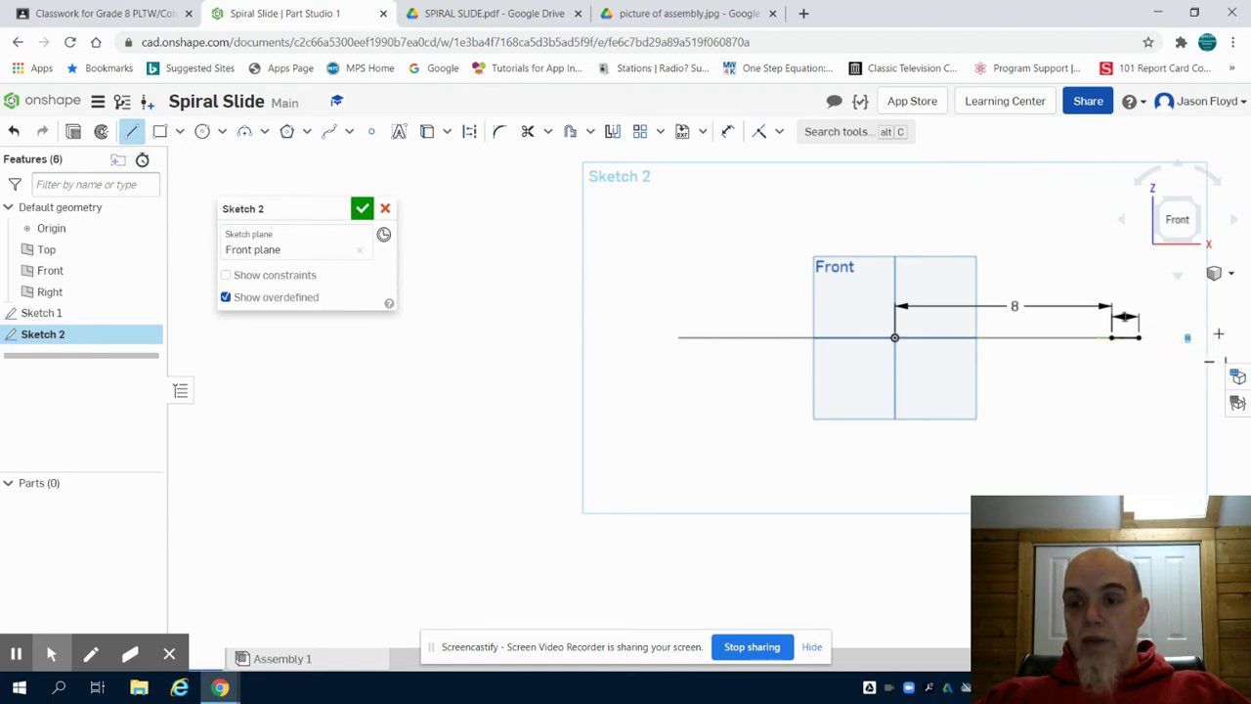
click(1219, 334)
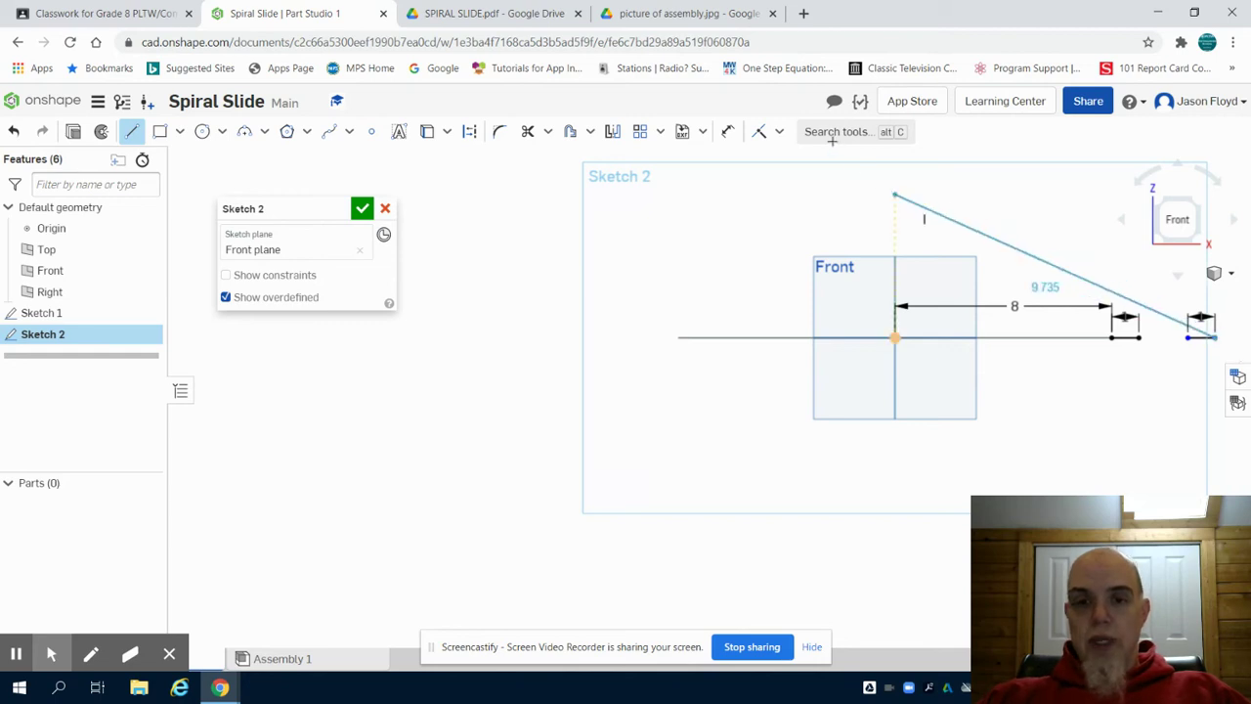
click(732, 133)
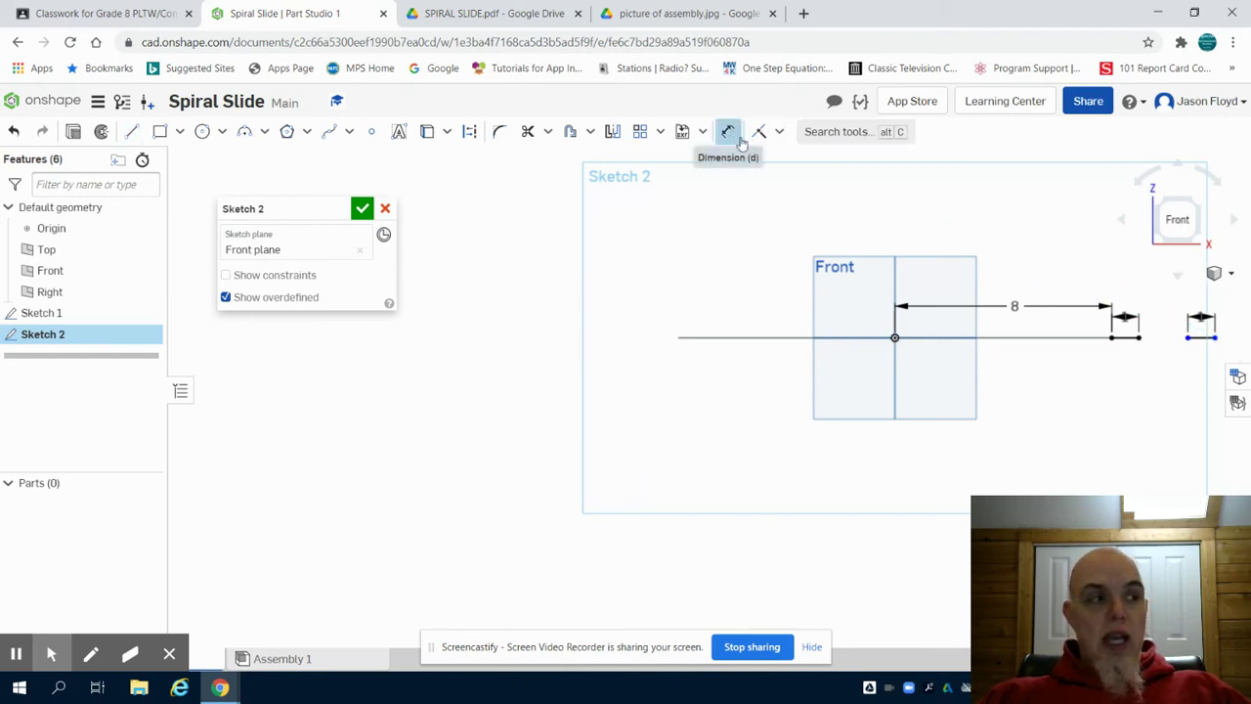
click(1134, 338)
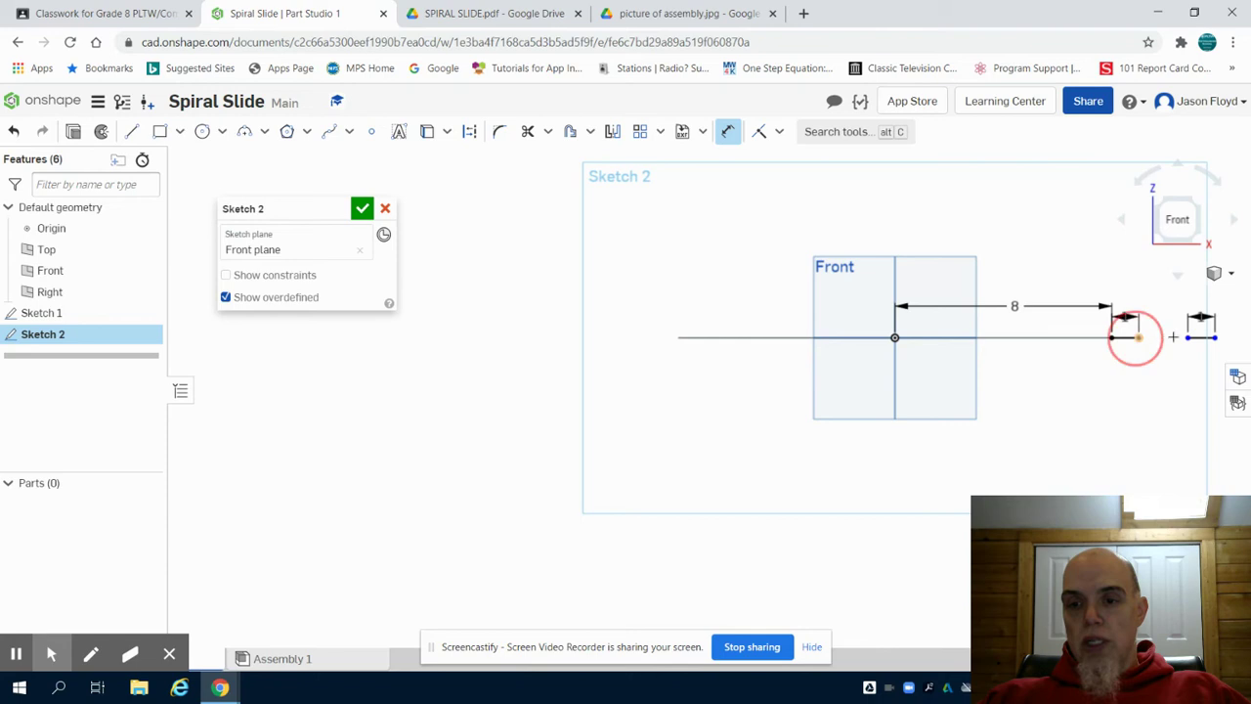
click(1187, 337)
click(1154, 291)
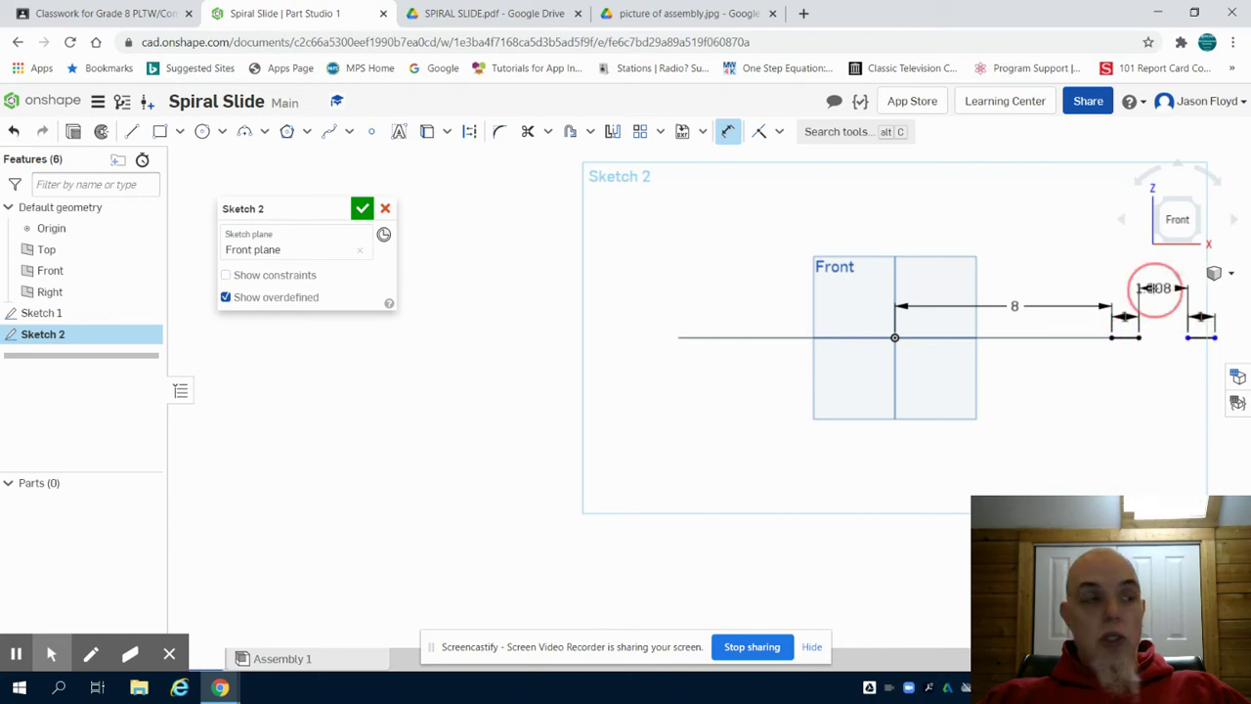
text(22)
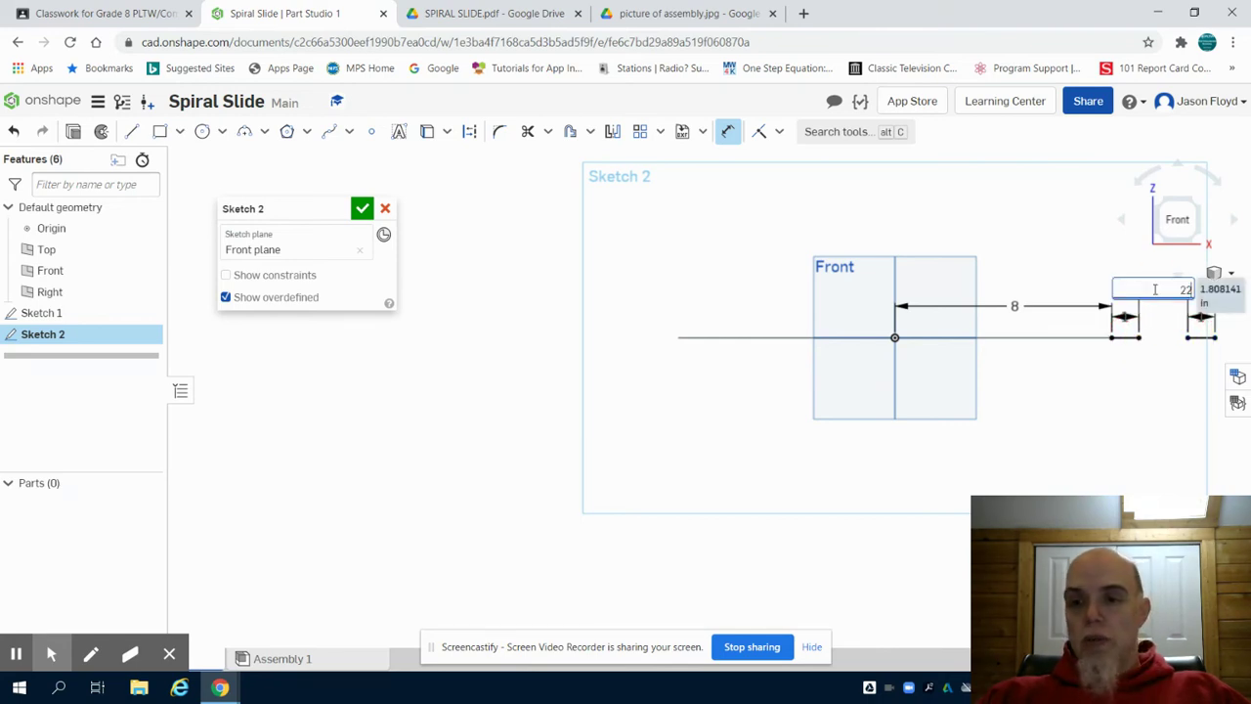
key(Return)
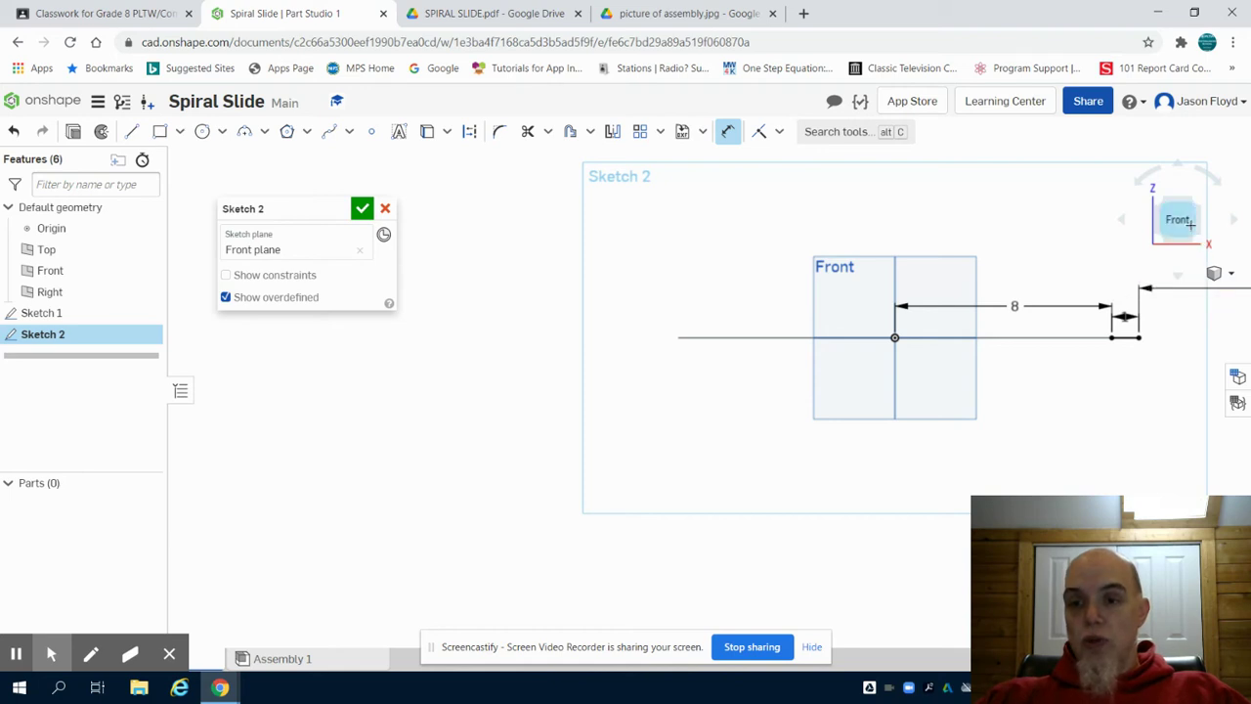
click(1178, 220)
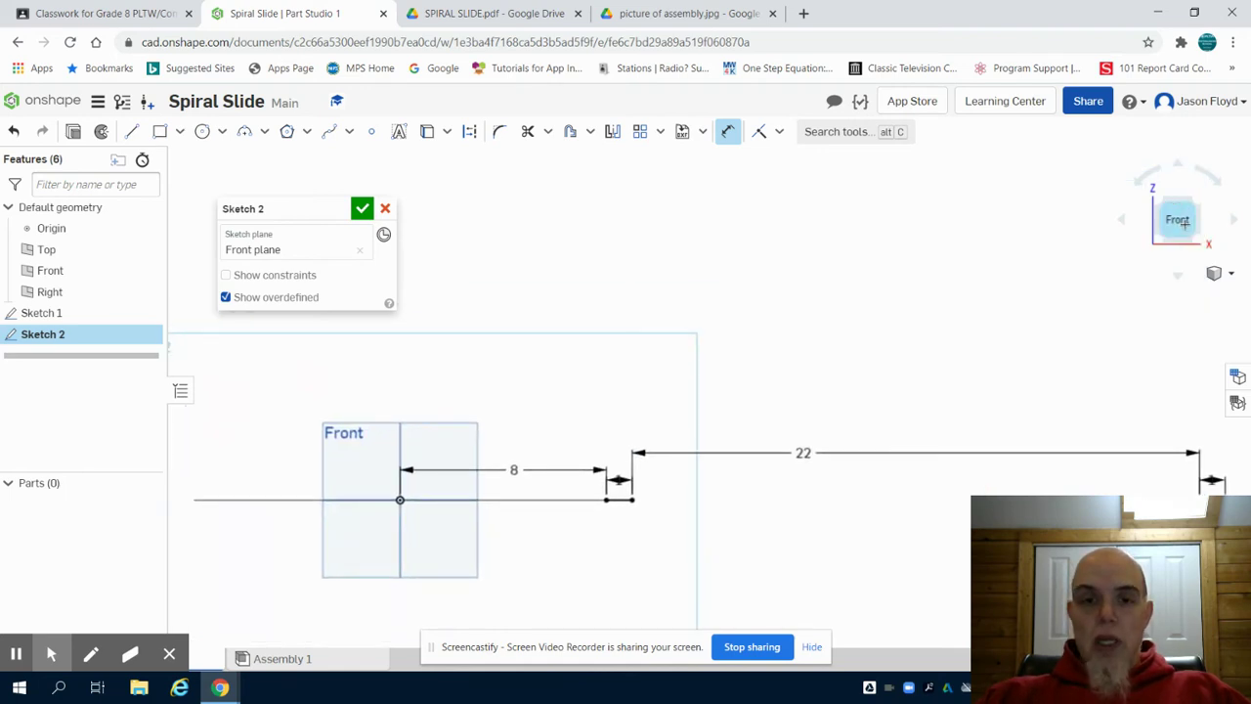
click(246, 133)
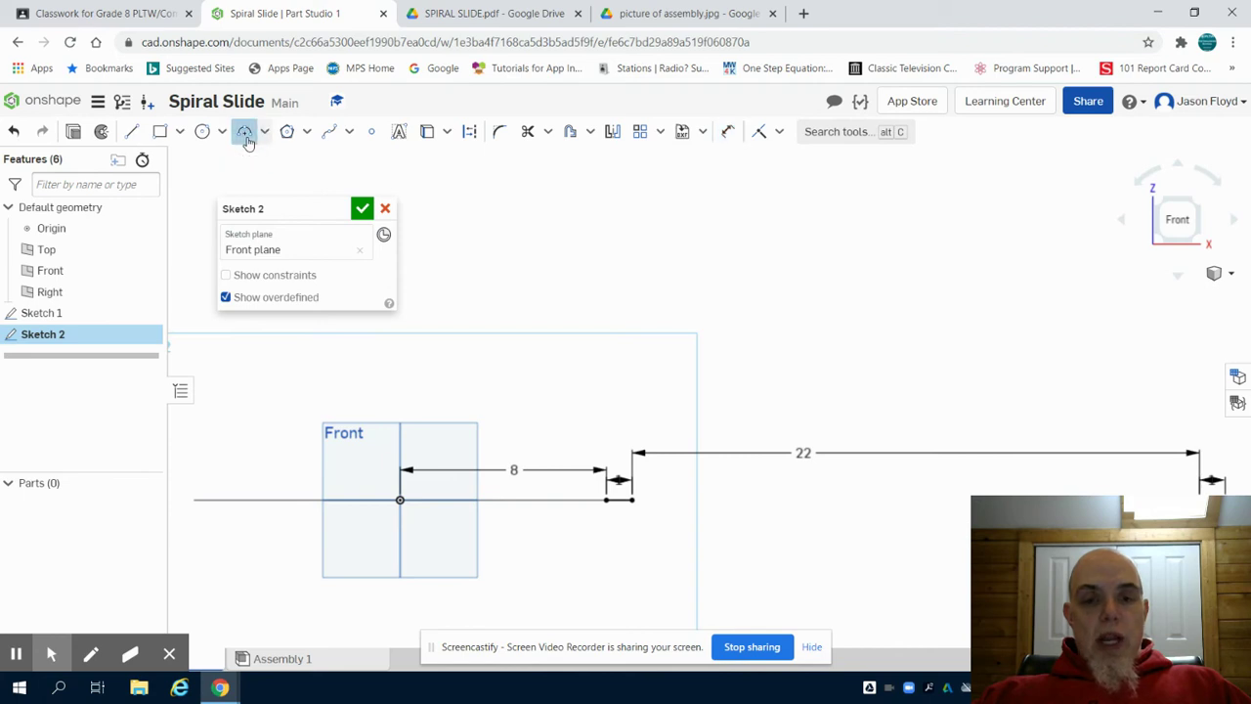
Step: Draw the outer arc joining the two short lines, bulging below them
click(607, 499)
click(1222, 492)
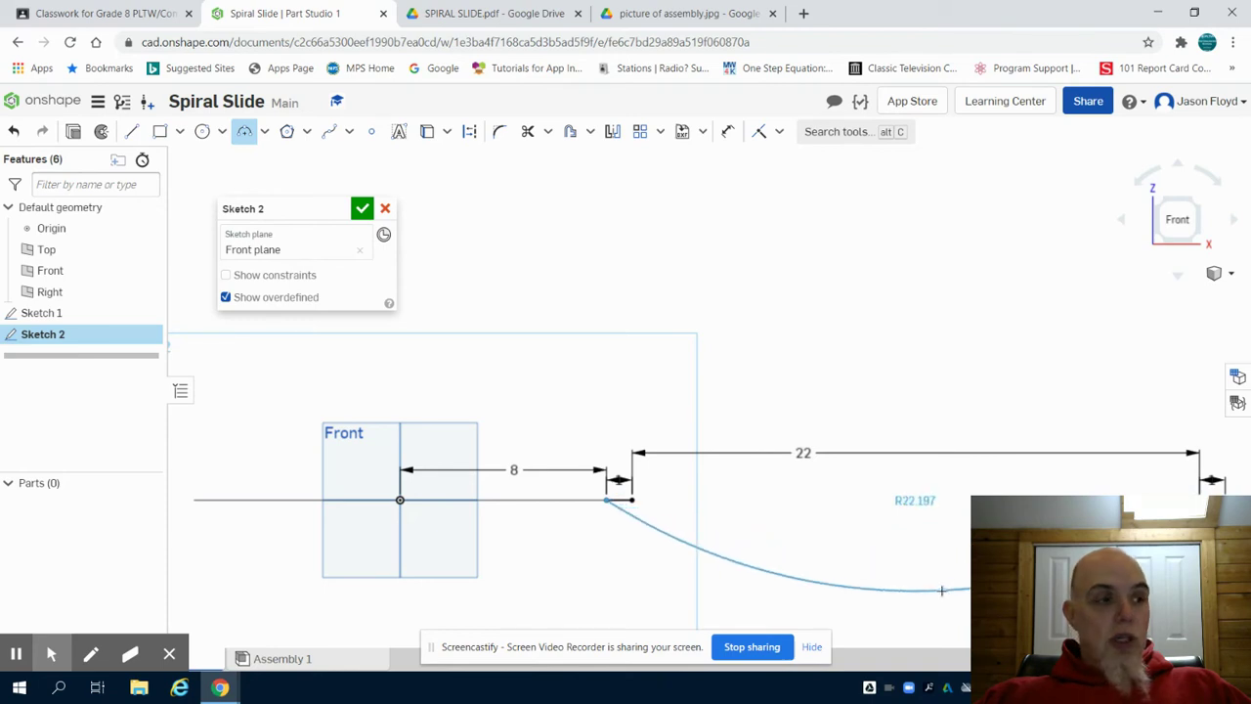
click(941, 590)
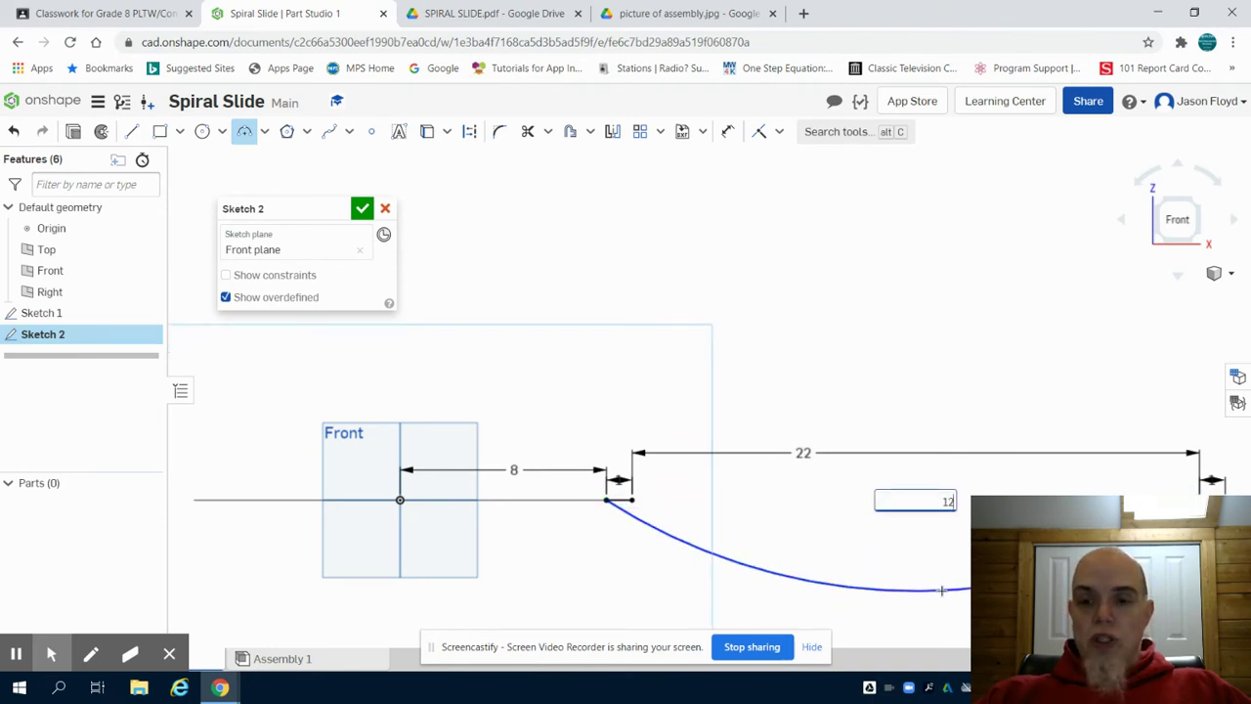
click(1178, 219)
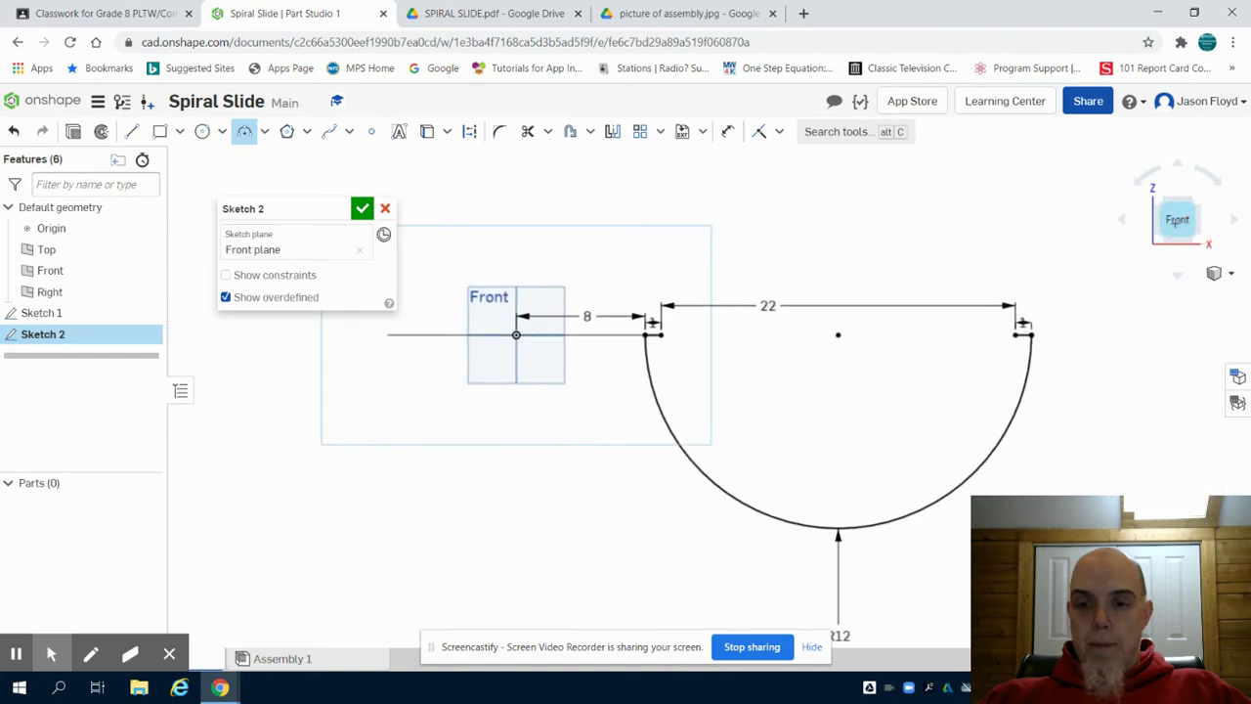
Step: Draw the inner arc between the line endpoints with radius 11 and finish Sketch 2
click(1017, 335)
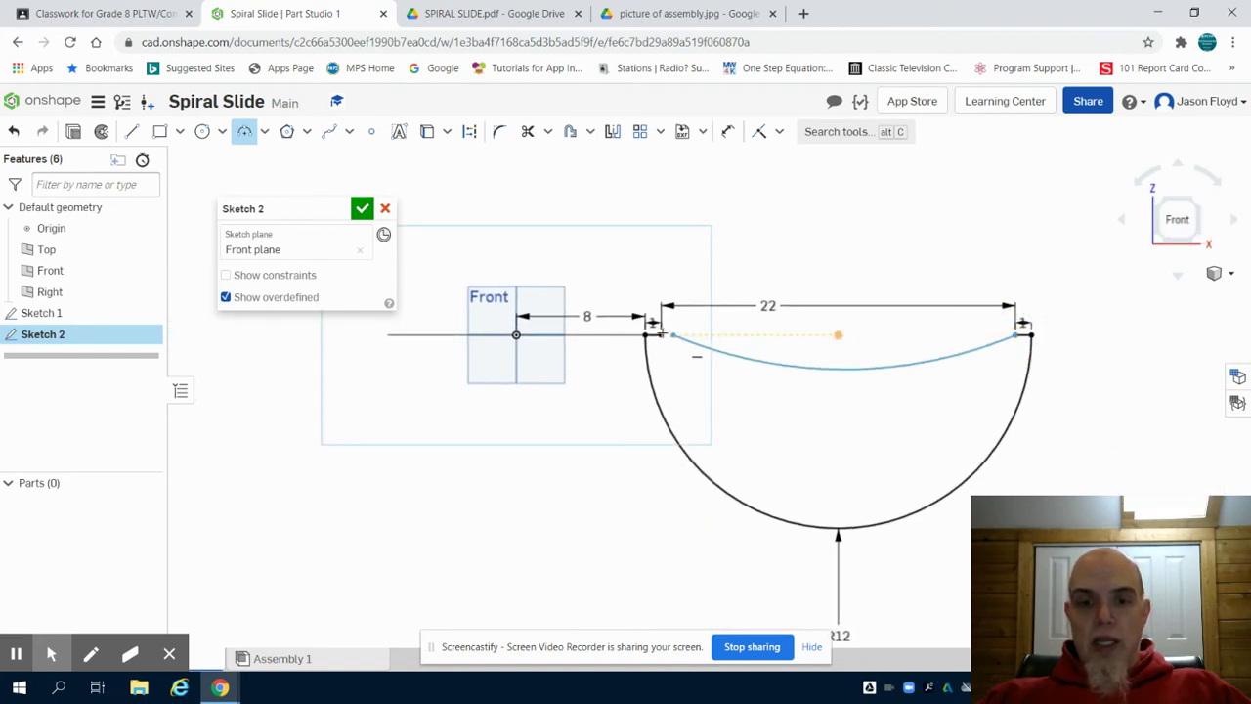
click(662, 334)
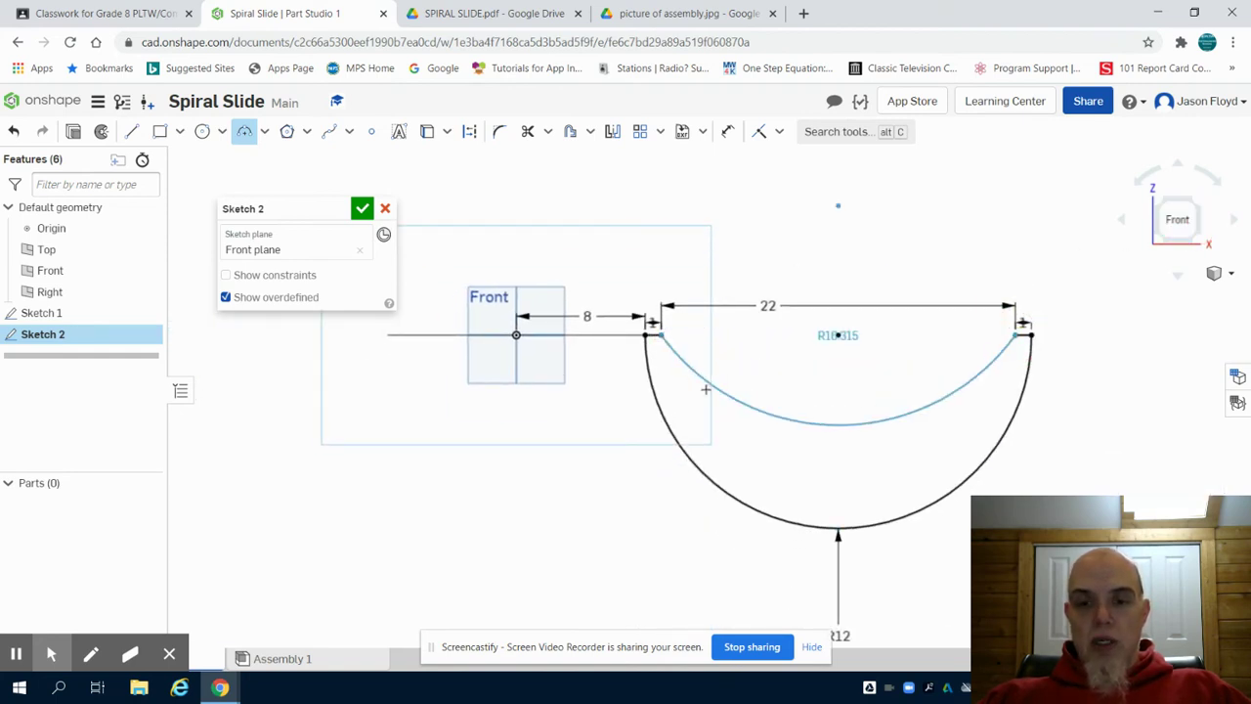
click(756, 461)
text(11)
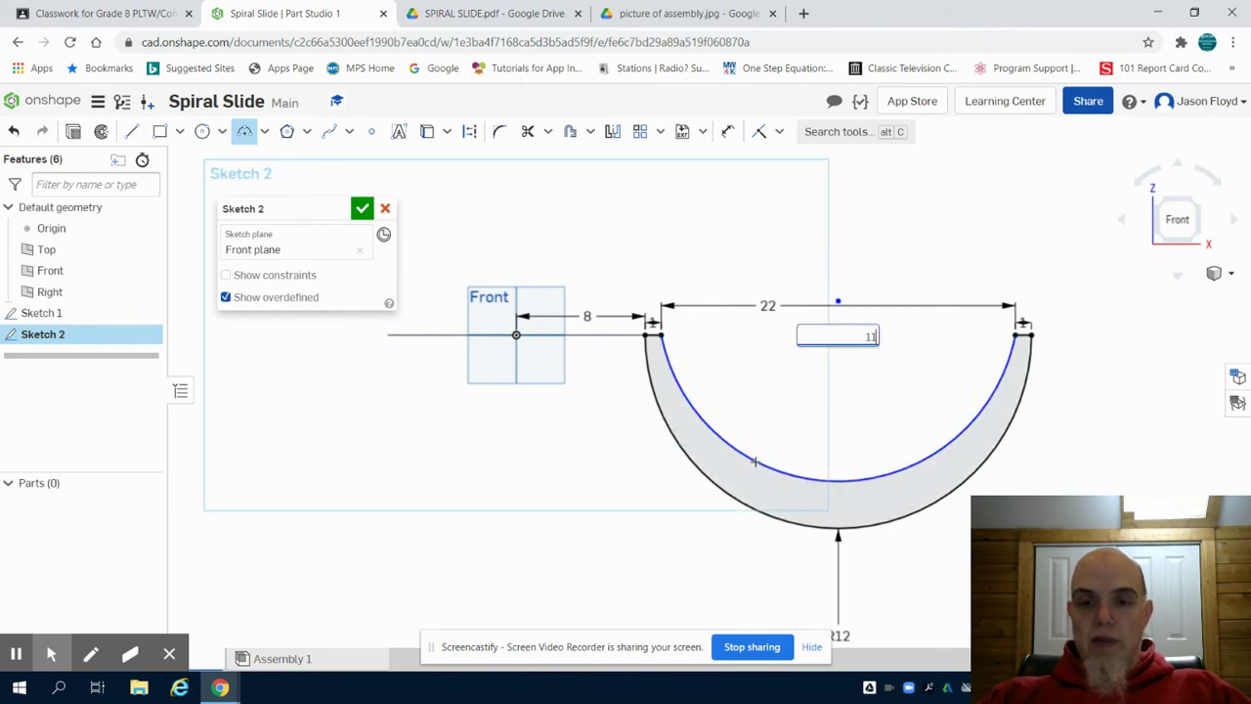
key(Return)
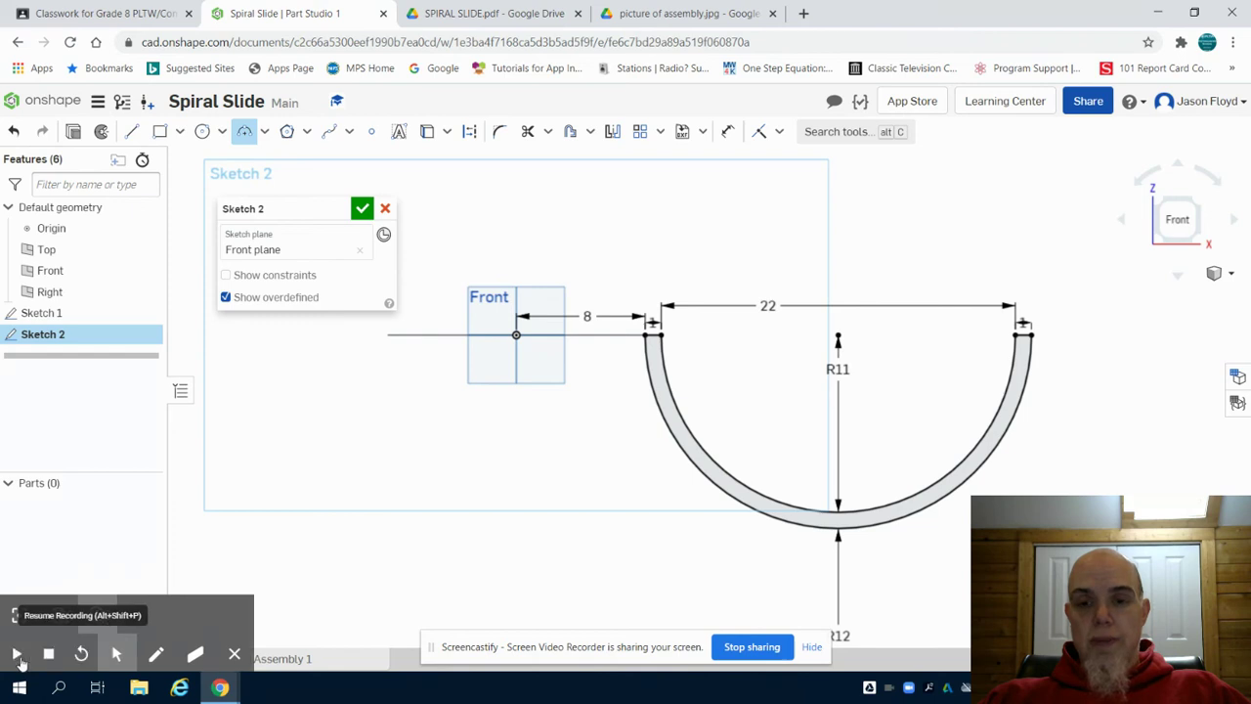
click(51, 654)
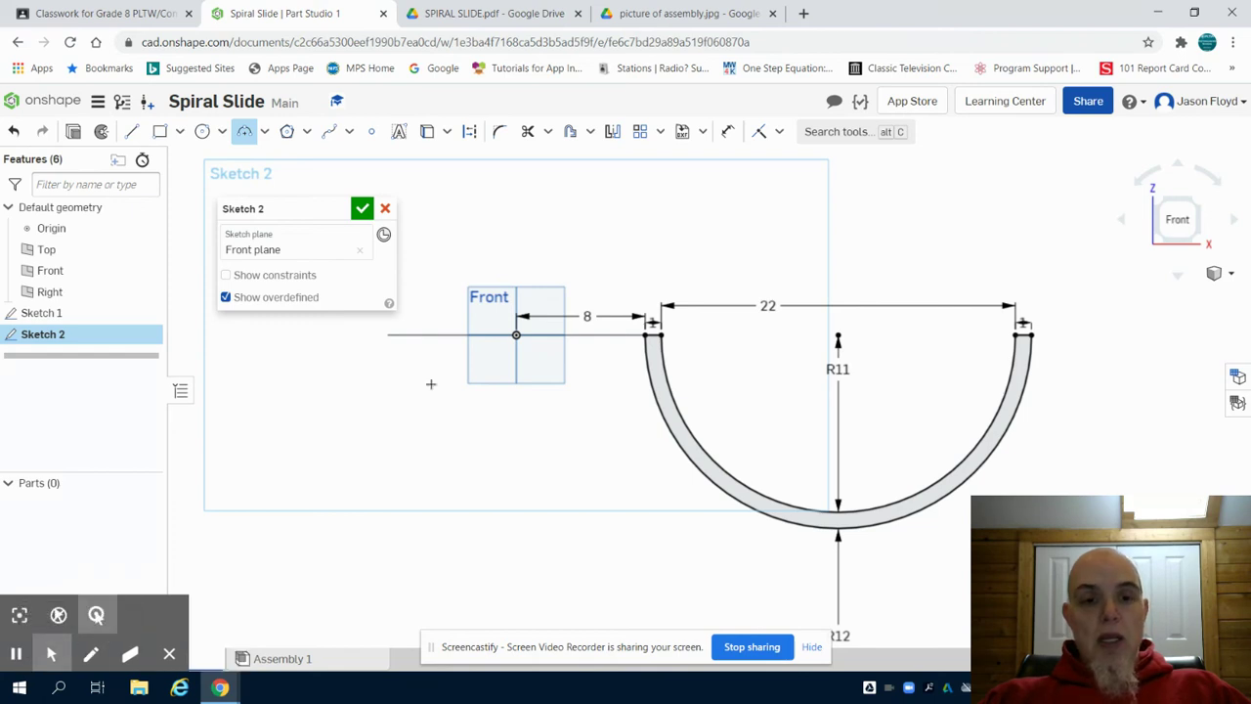
click(361, 210)
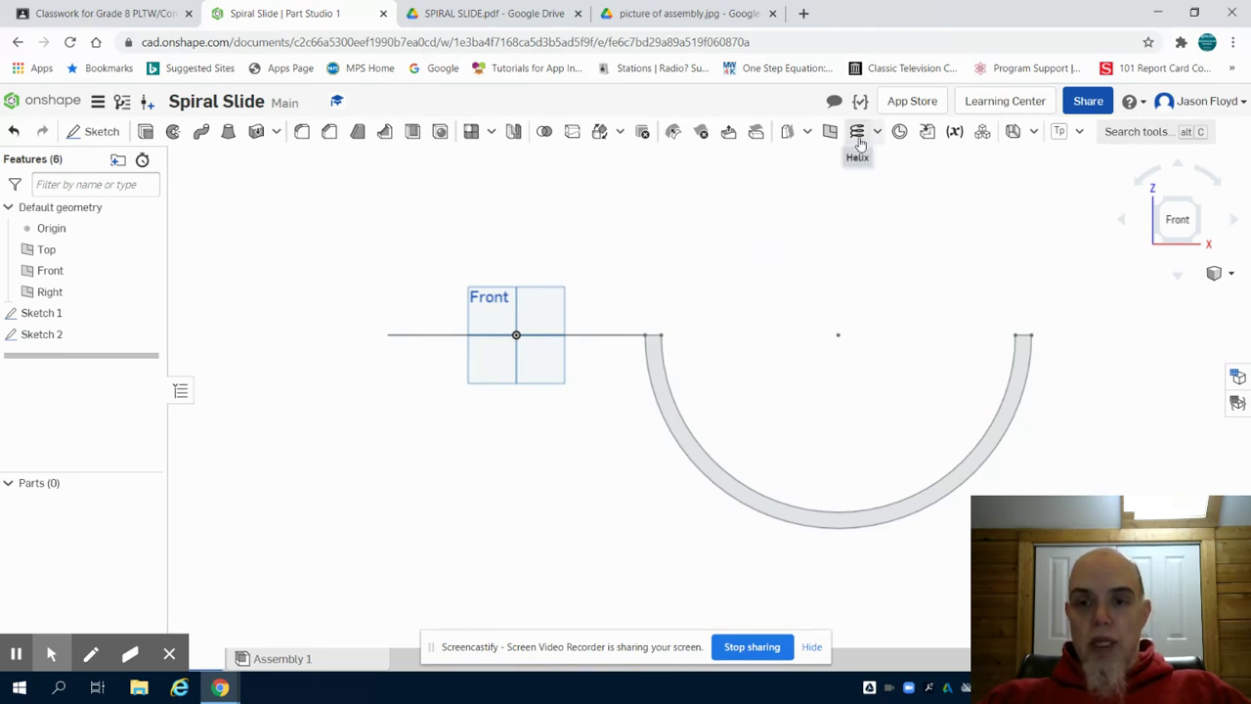
Step: Start a Helix feature set to the Height and turns type
click(858, 137)
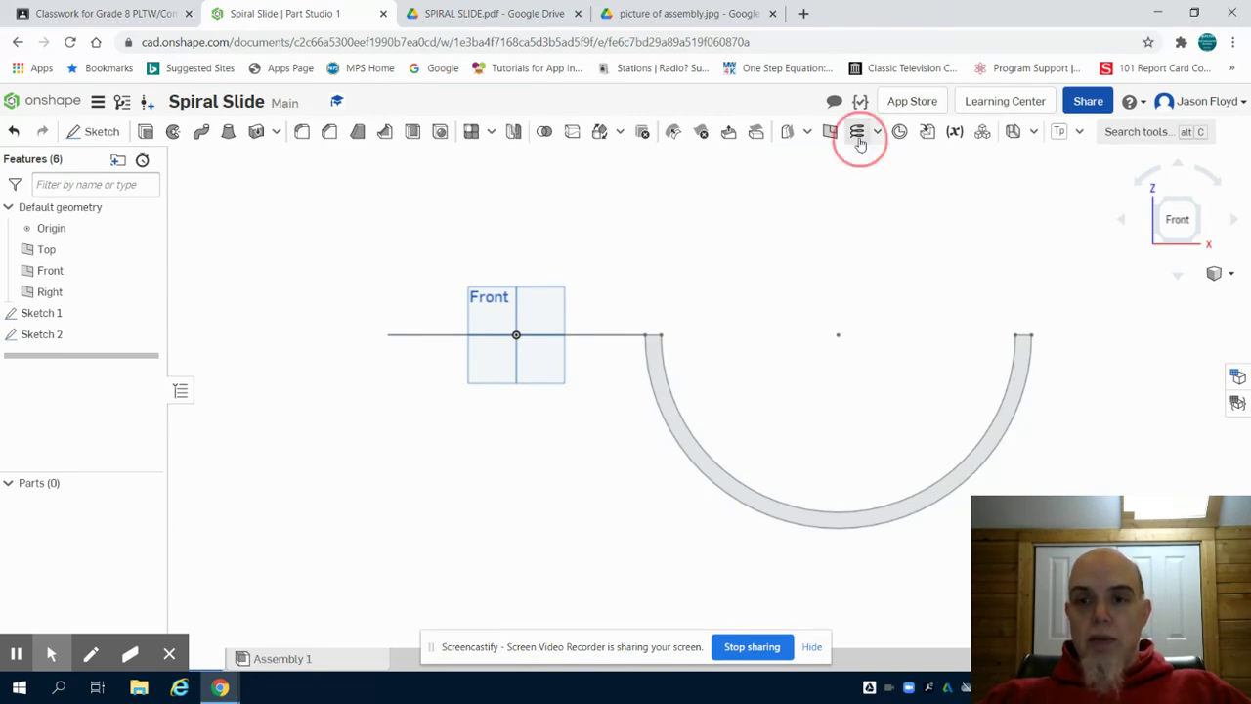
click(1199, 205)
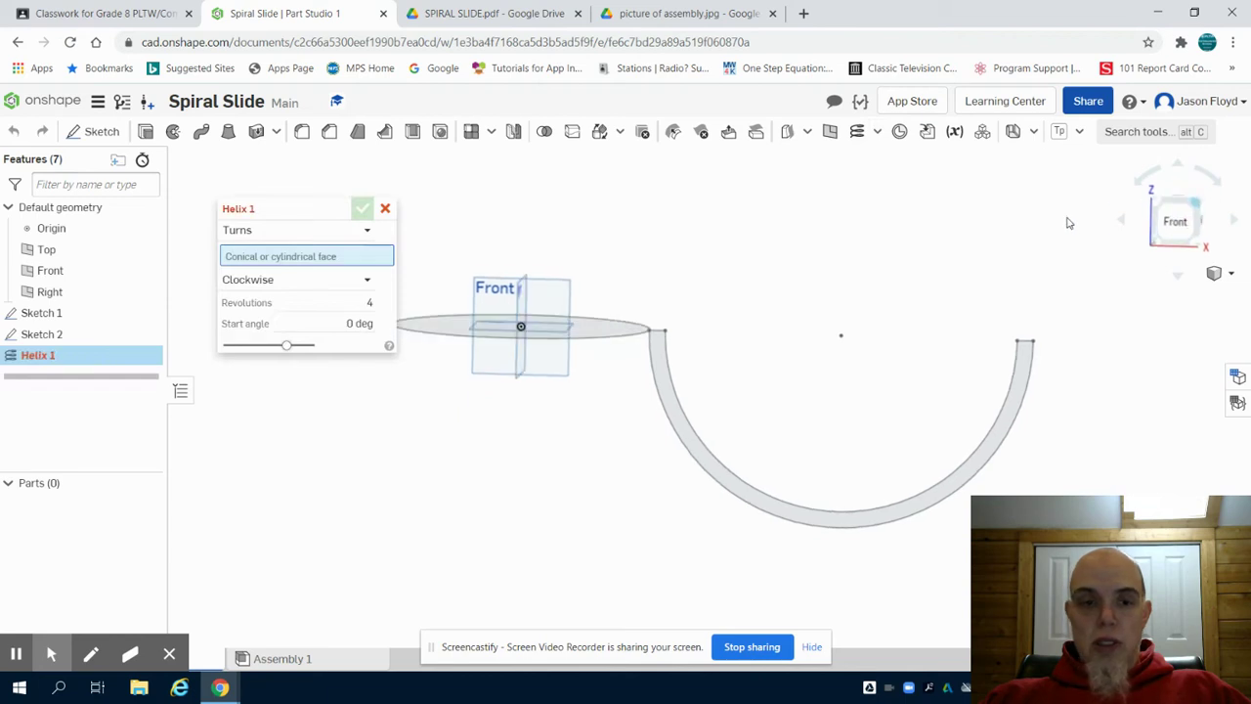
click(328, 242)
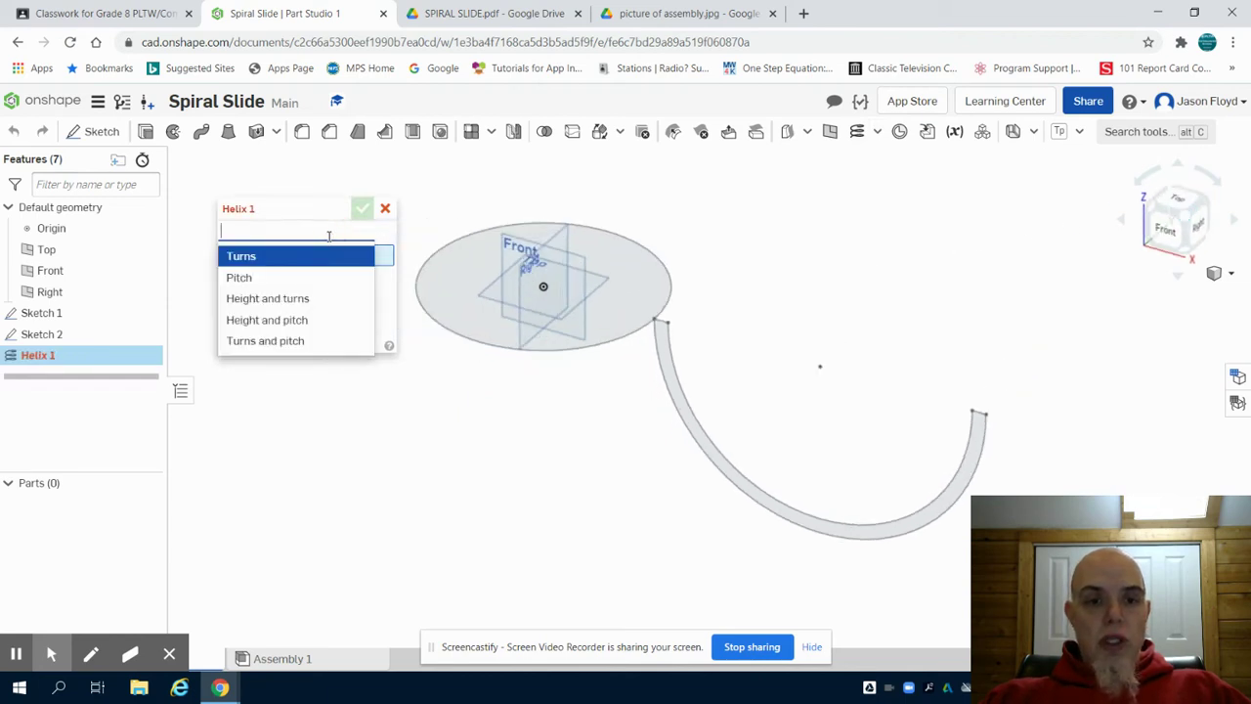
click(327, 301)
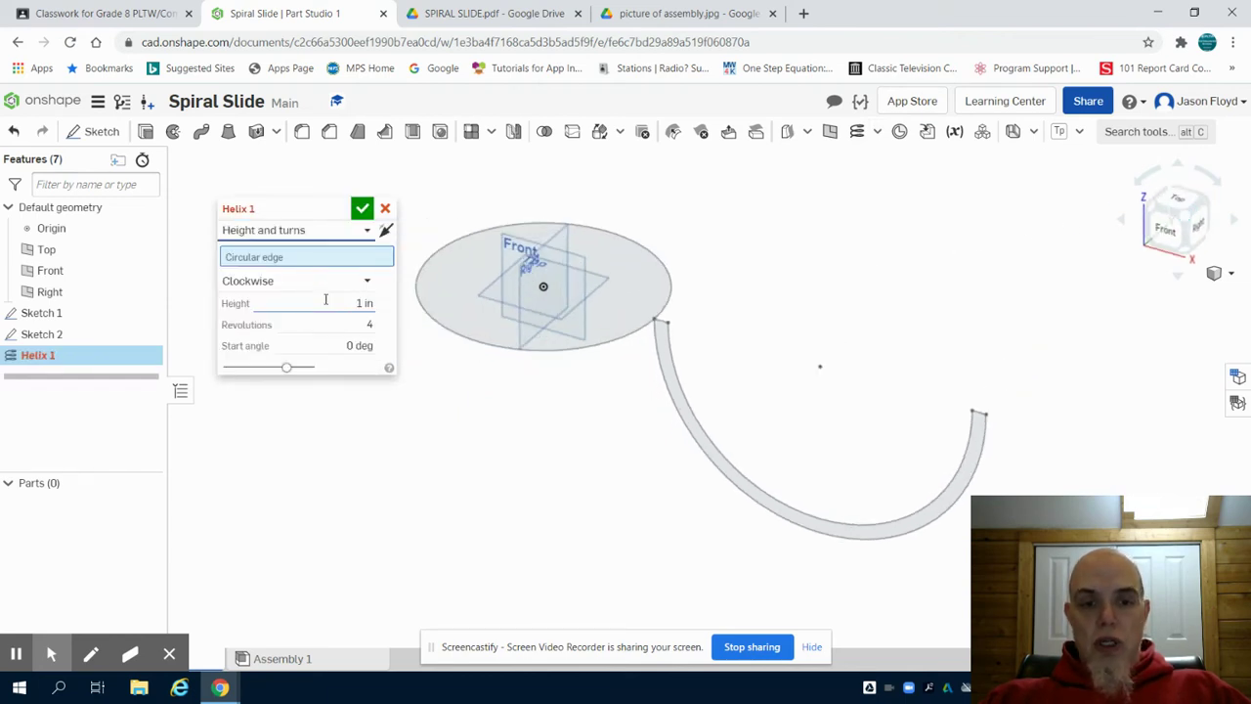
Step: Base the helix on Sketch 1's circle and set height 120, checking the SPIRAL SLIDE.pdf
click(585, 354)
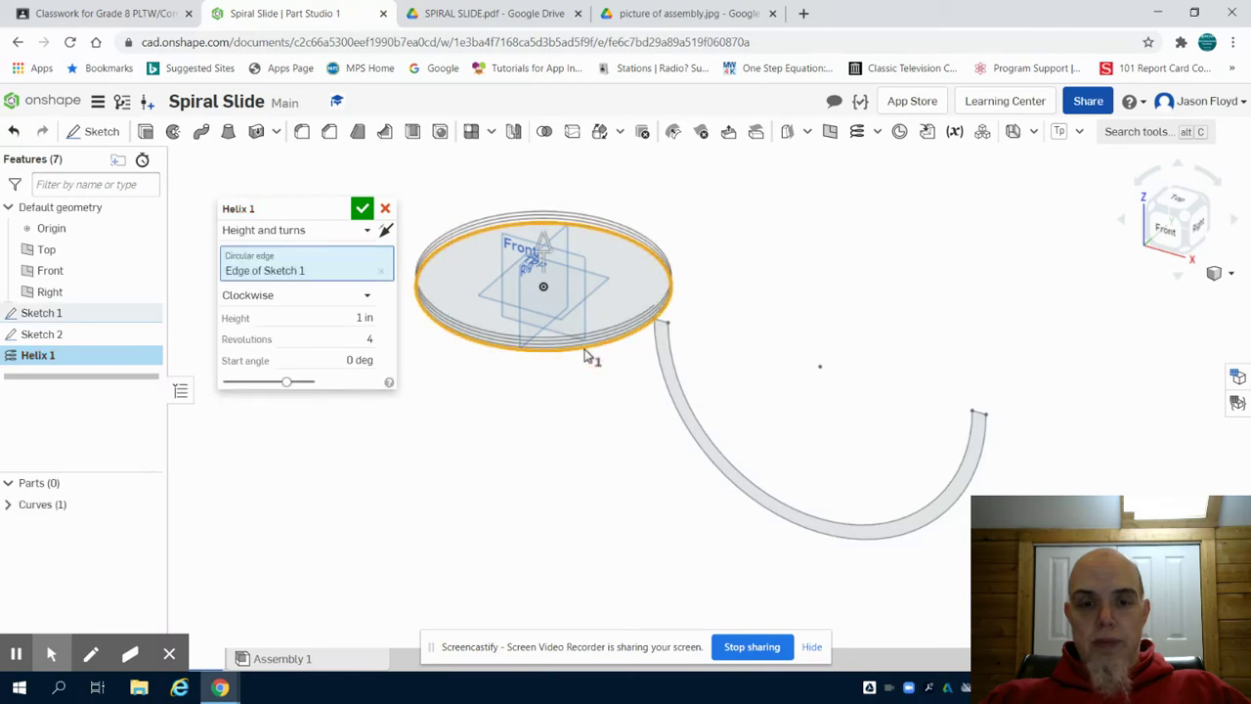
click(363, 318)
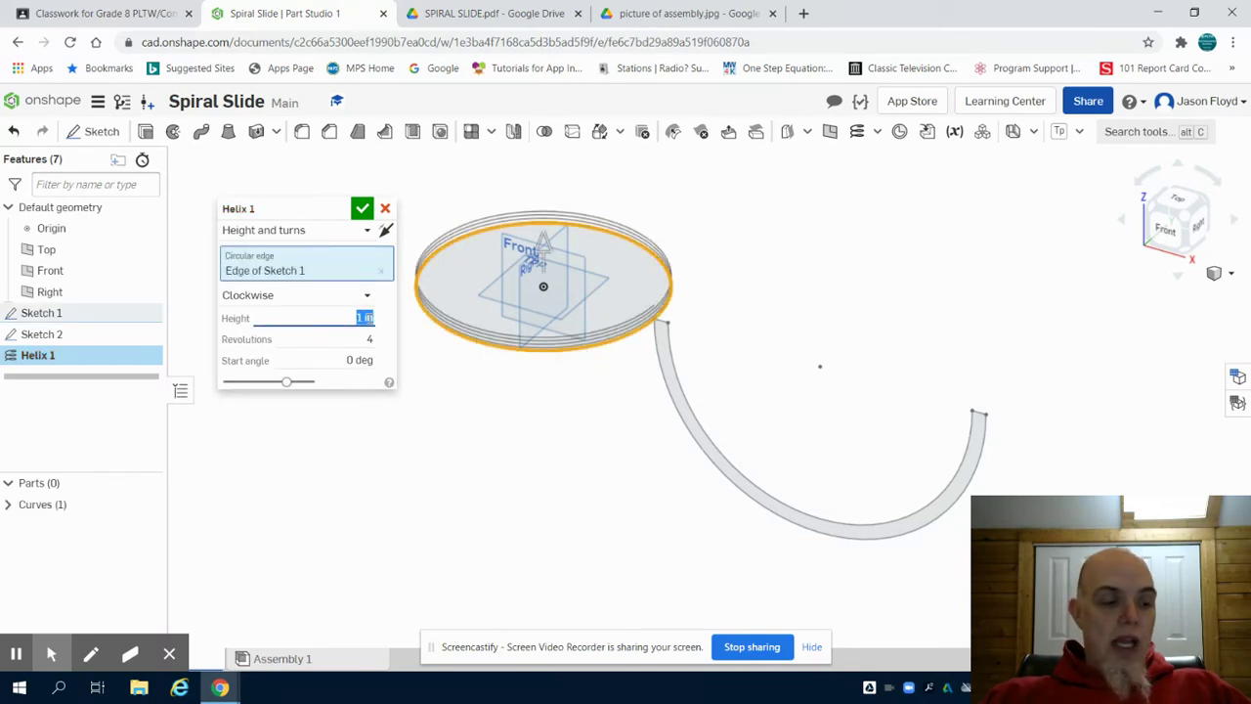
key(BackSpace)
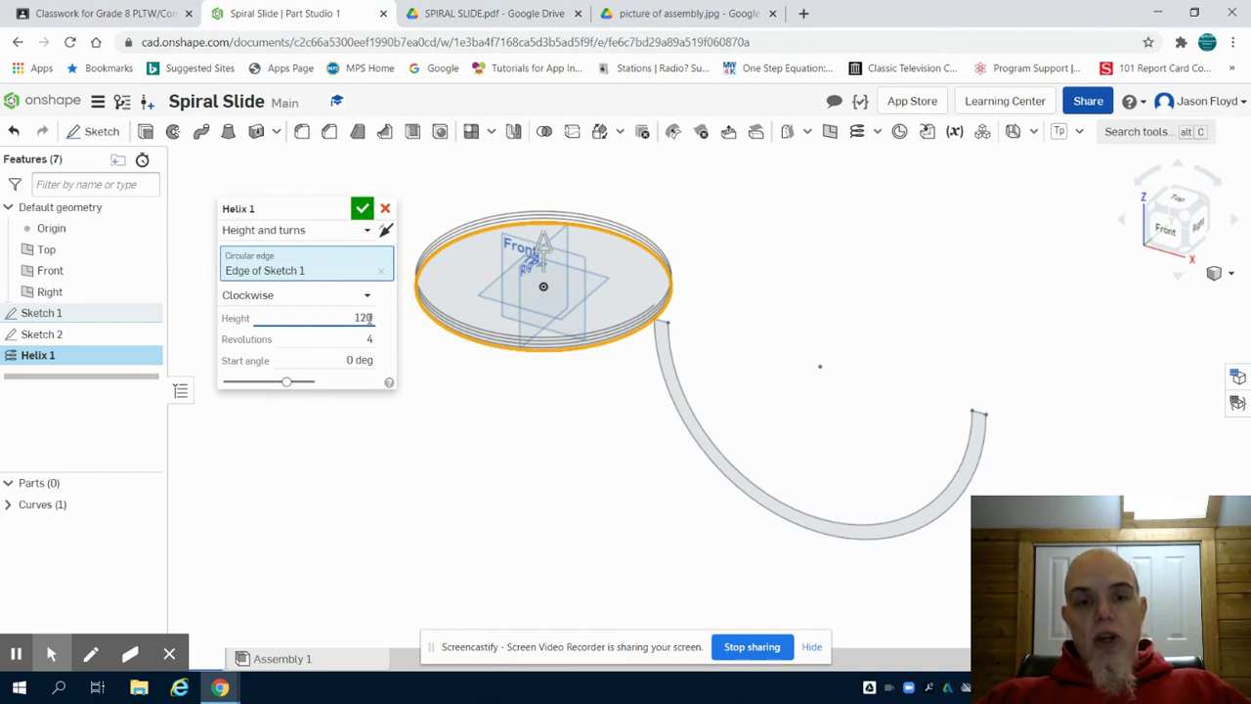
click(515, 16)
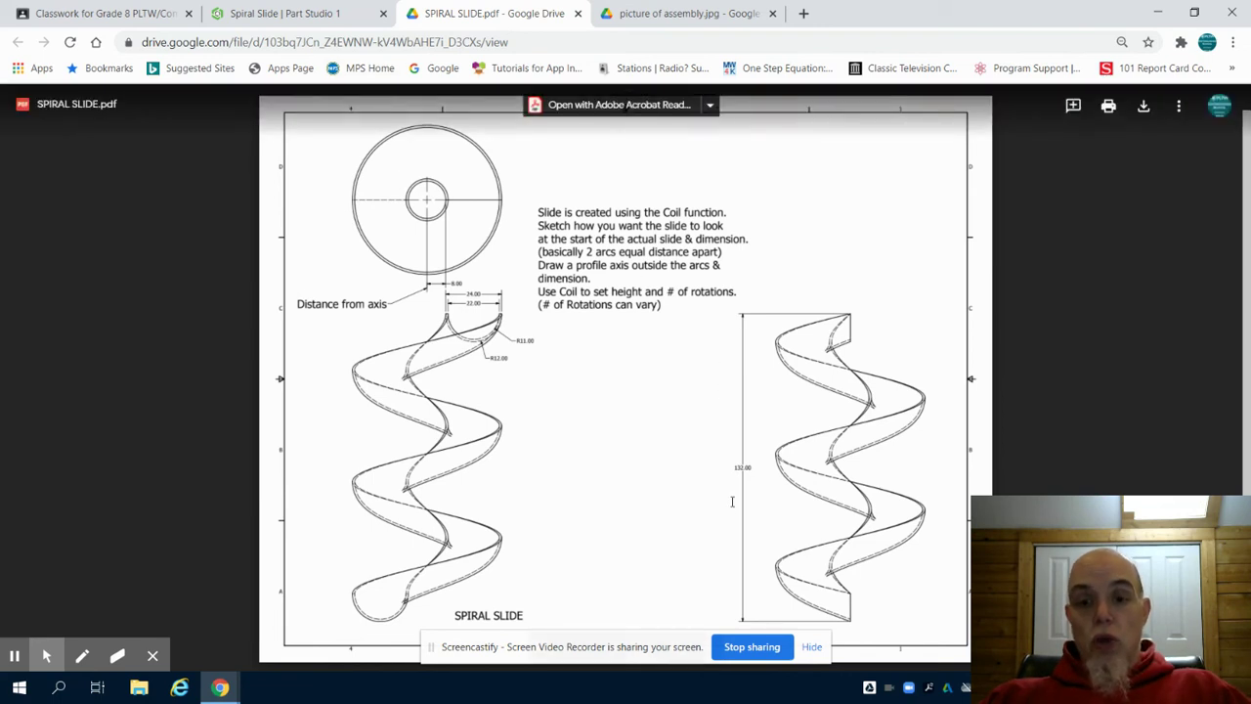
click(337, 14)
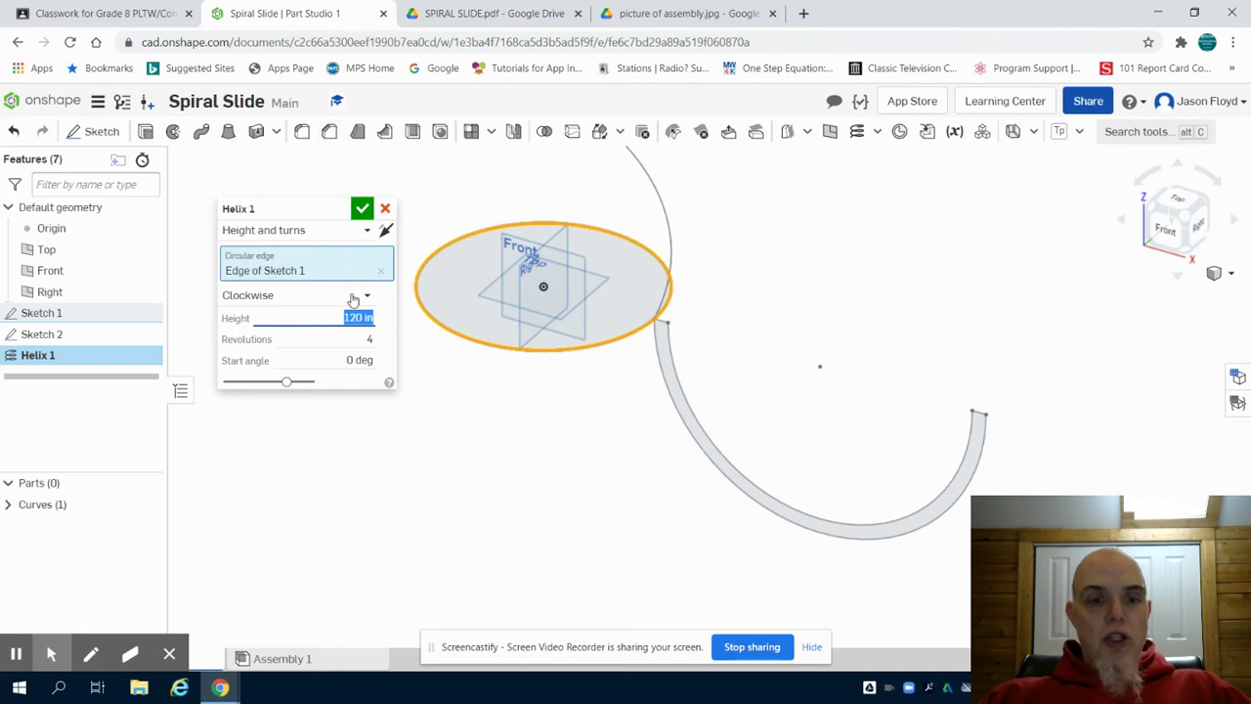
Step: Reverse the helix direction, set 3 revolutions, and confirm Helix 1
click(386, 231)
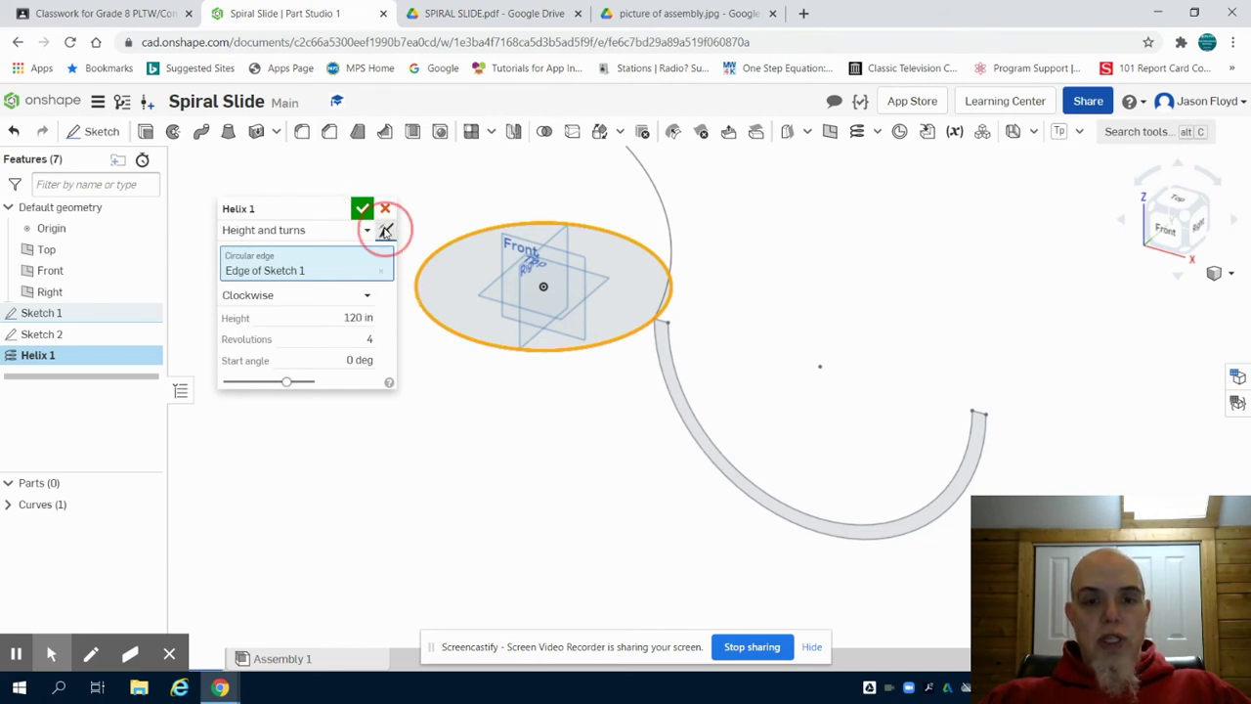
click(368, 338)
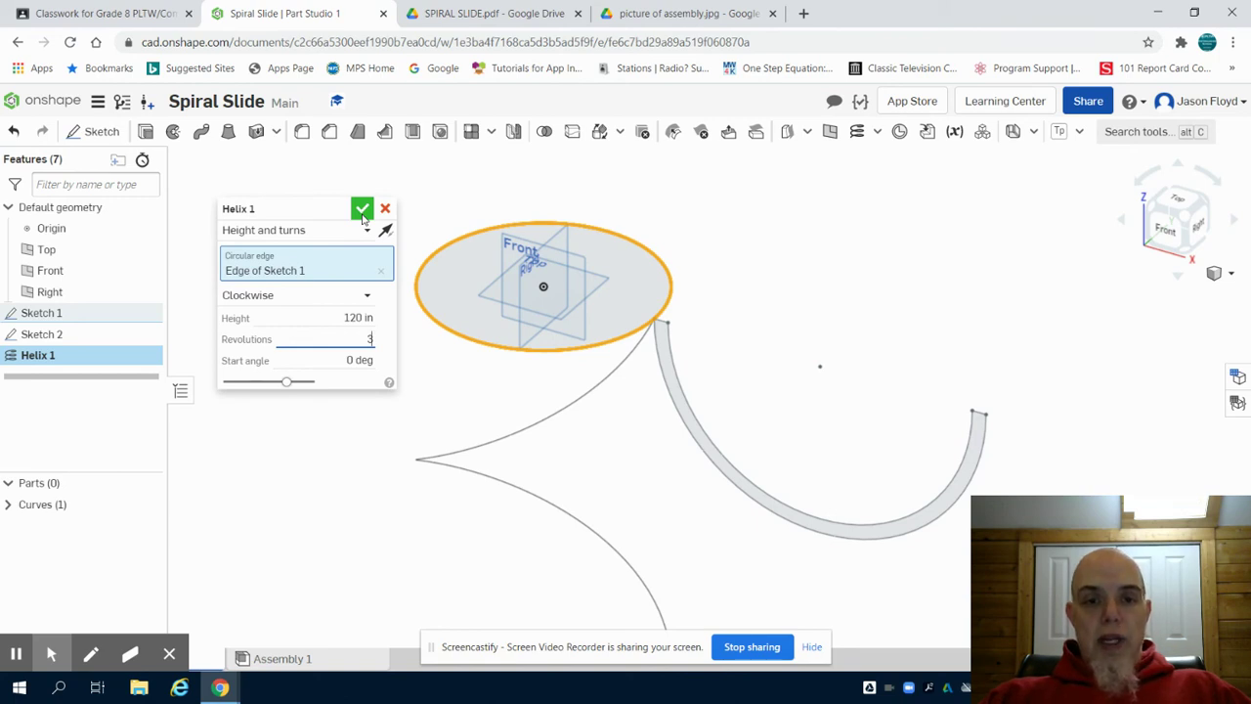
click(362, 209)
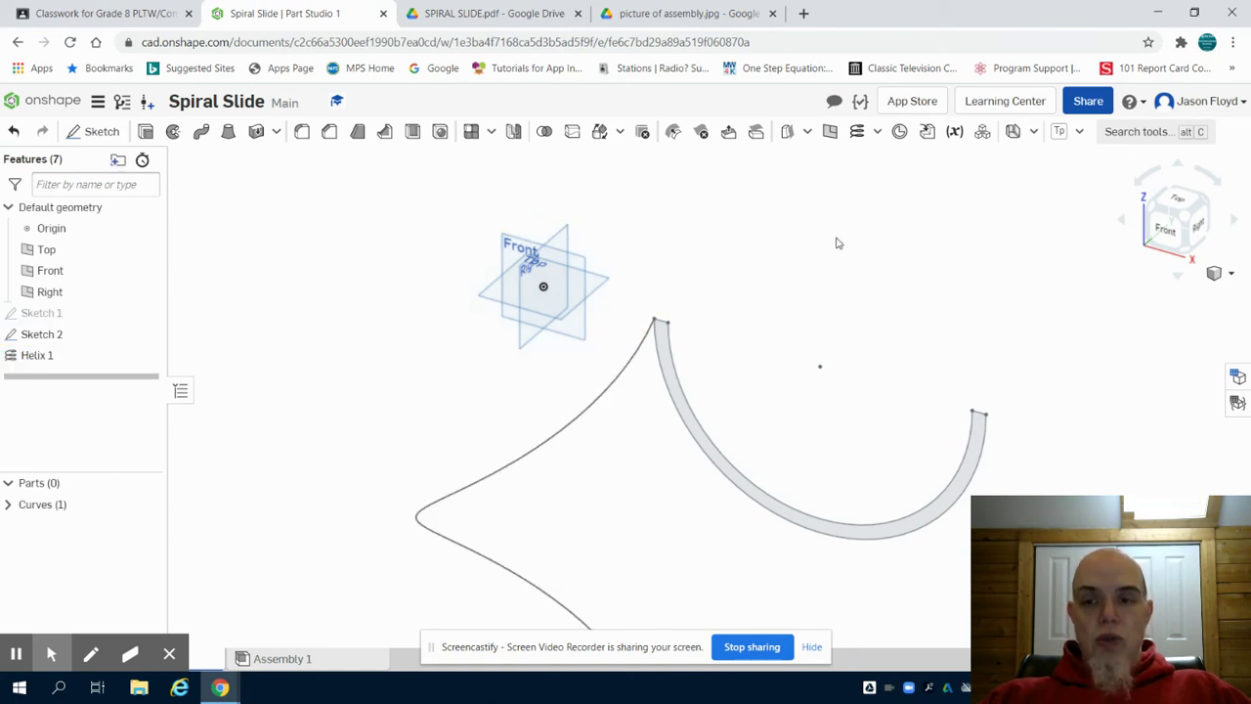
click(1181, 215)
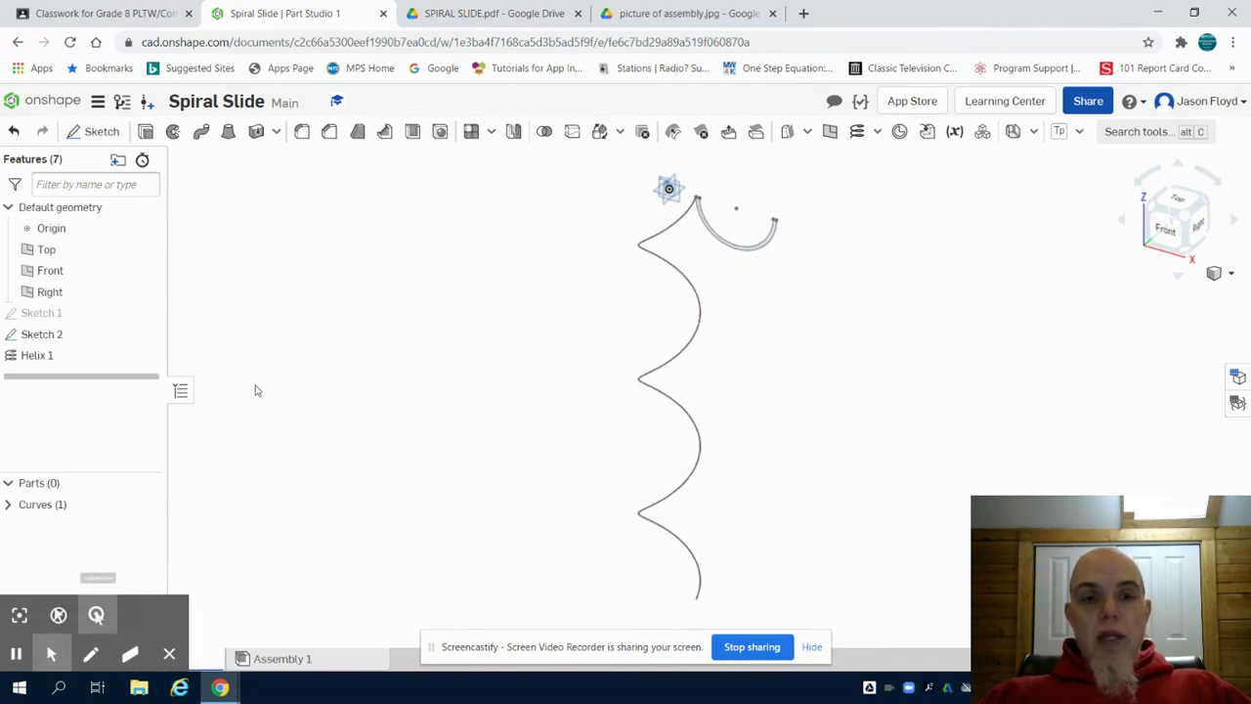
Step: Sweep the Sketch 2 profile along Helix 1 to create Part 1, then orbit to inspect it
click(202, 133)
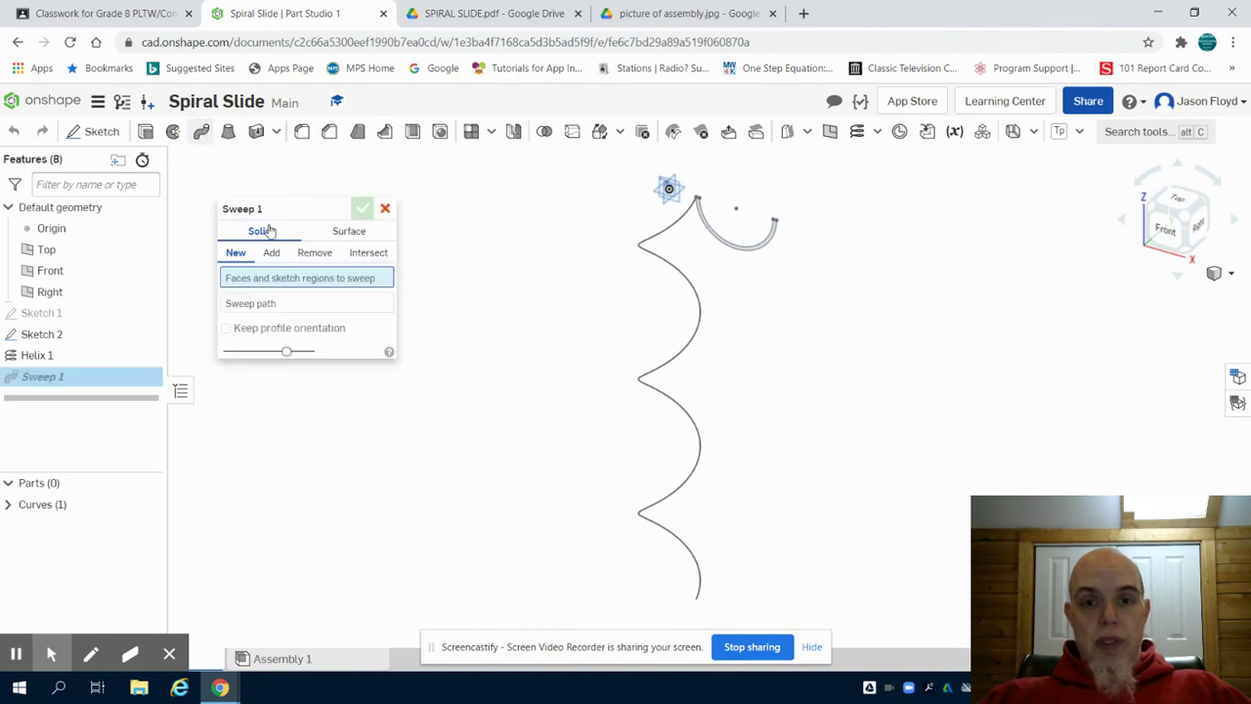
drag(620, 160, 847, 280)
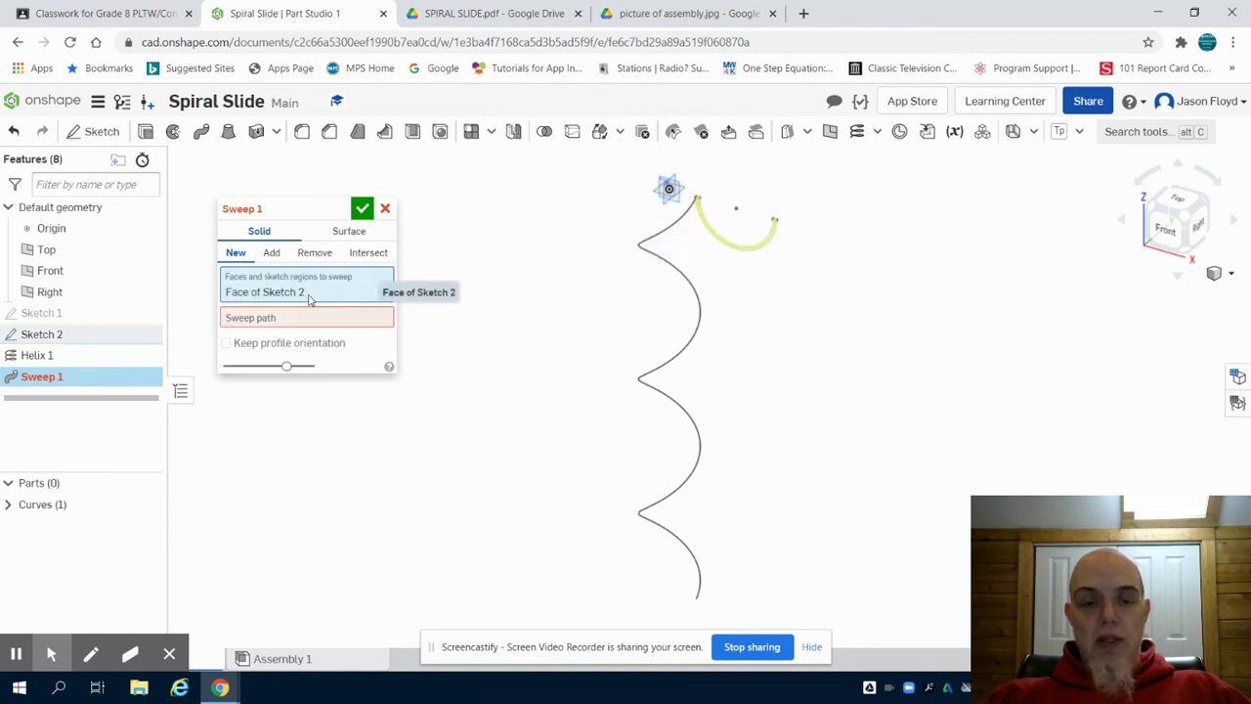
click(283, 320)
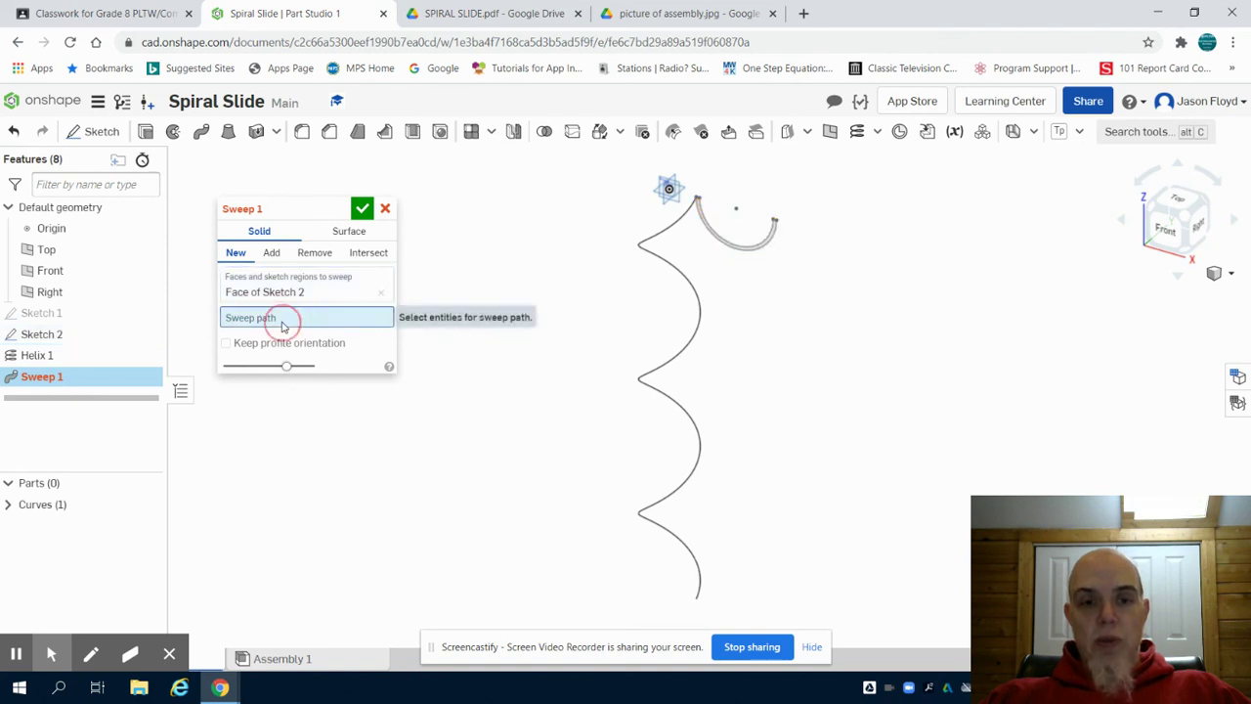
click(695, 293)
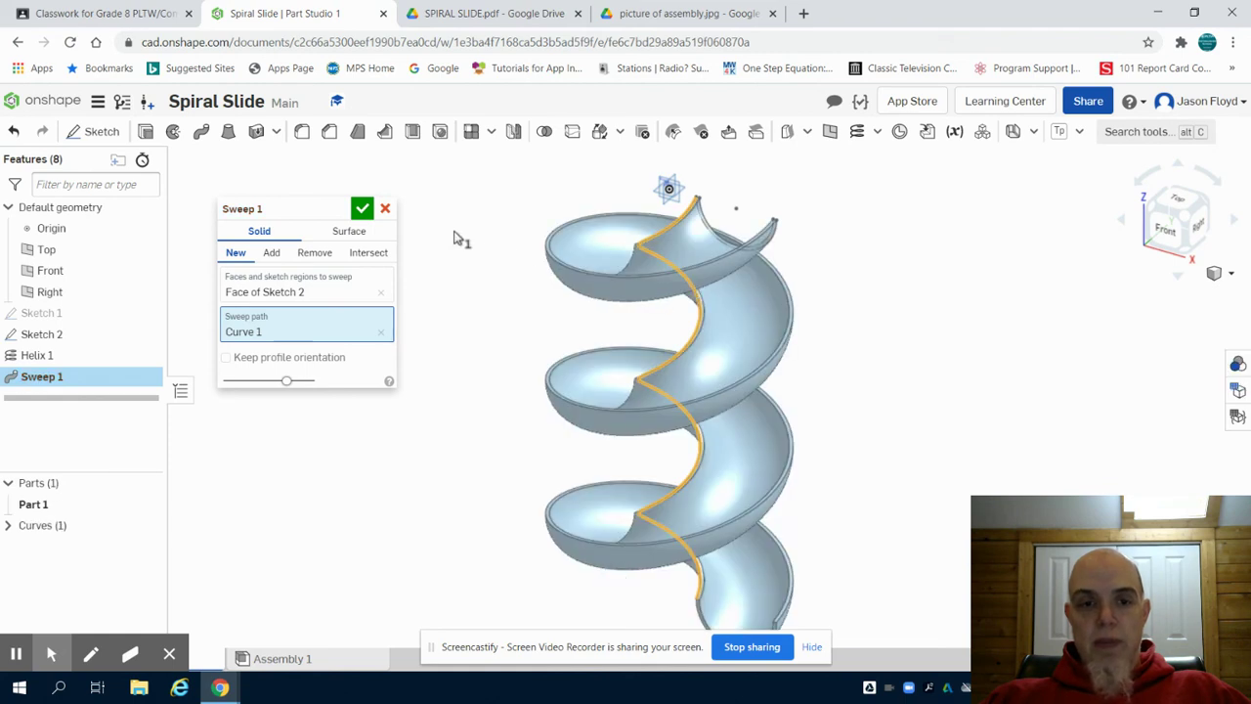
click(363, 215)
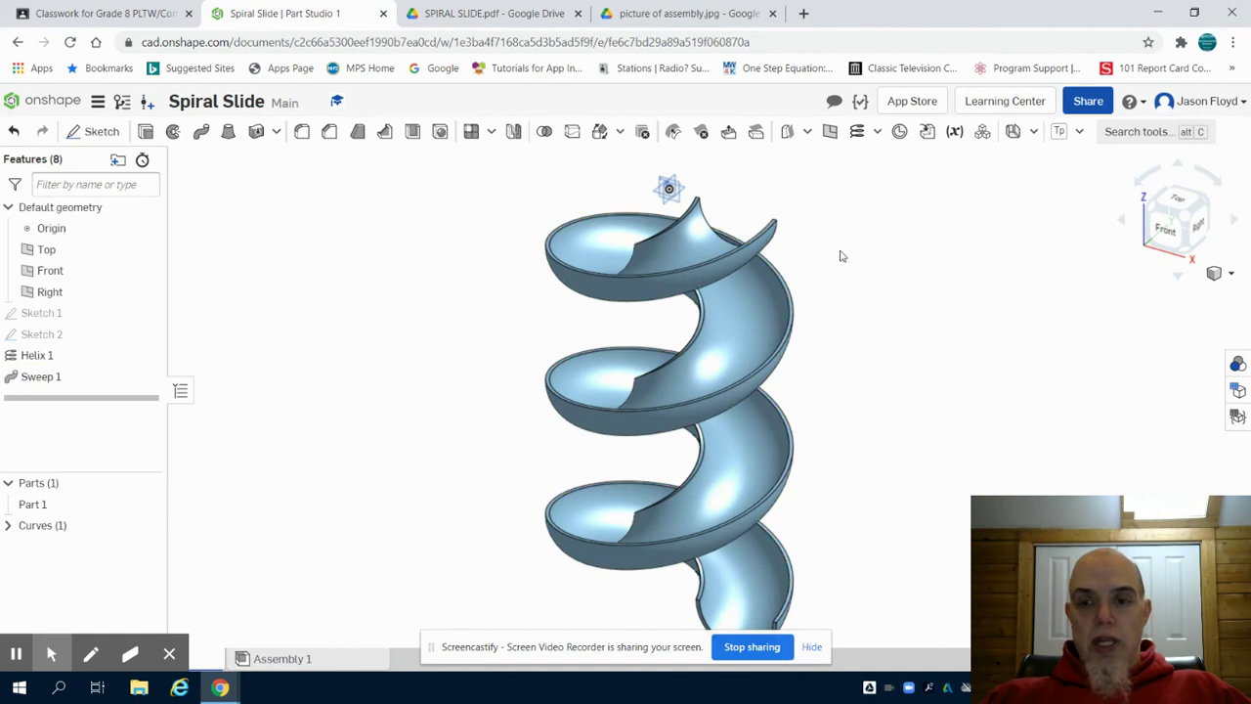
right_drag(968, 247, 1095, 383)
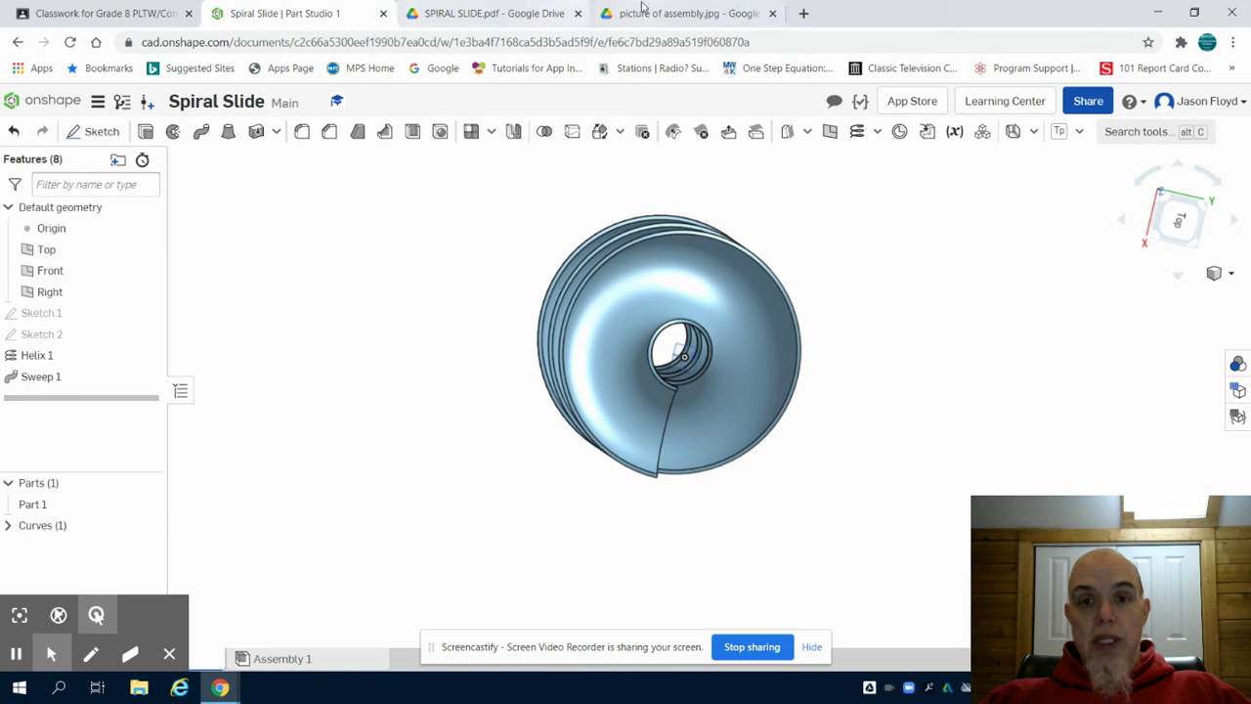
Step: Switch to the picture of assembly.jpg playground image in Google Drive
click(647, 12)
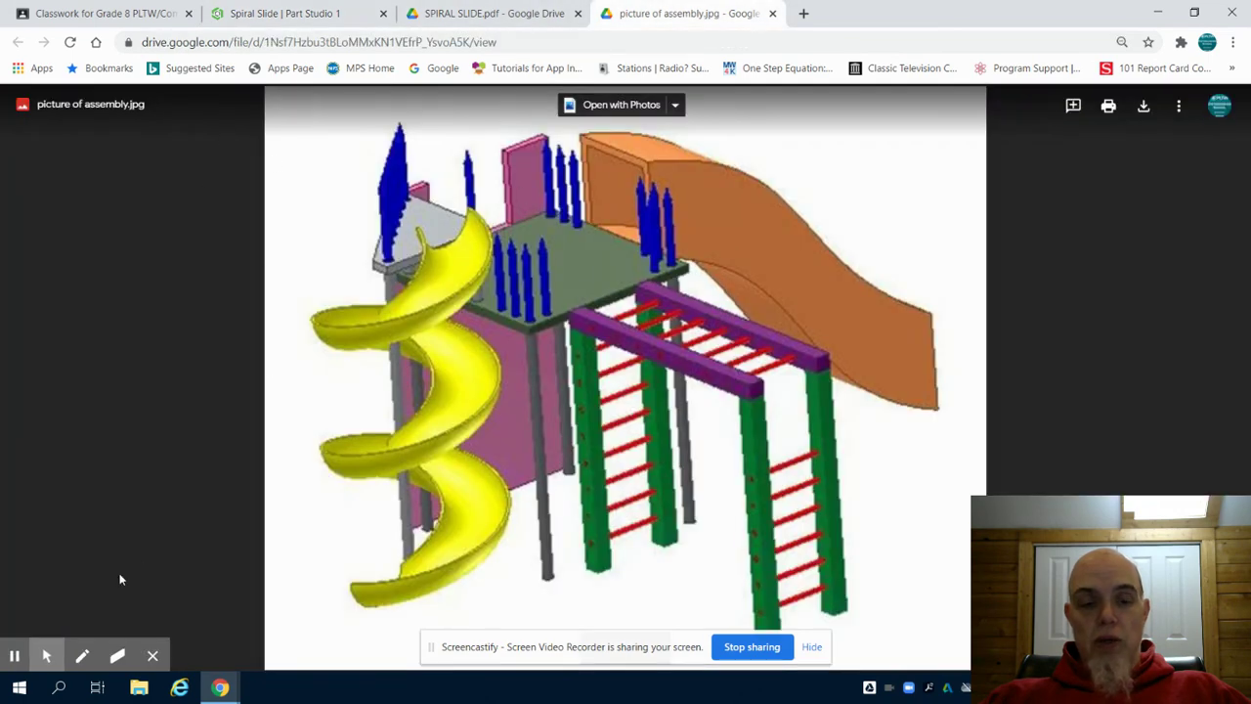